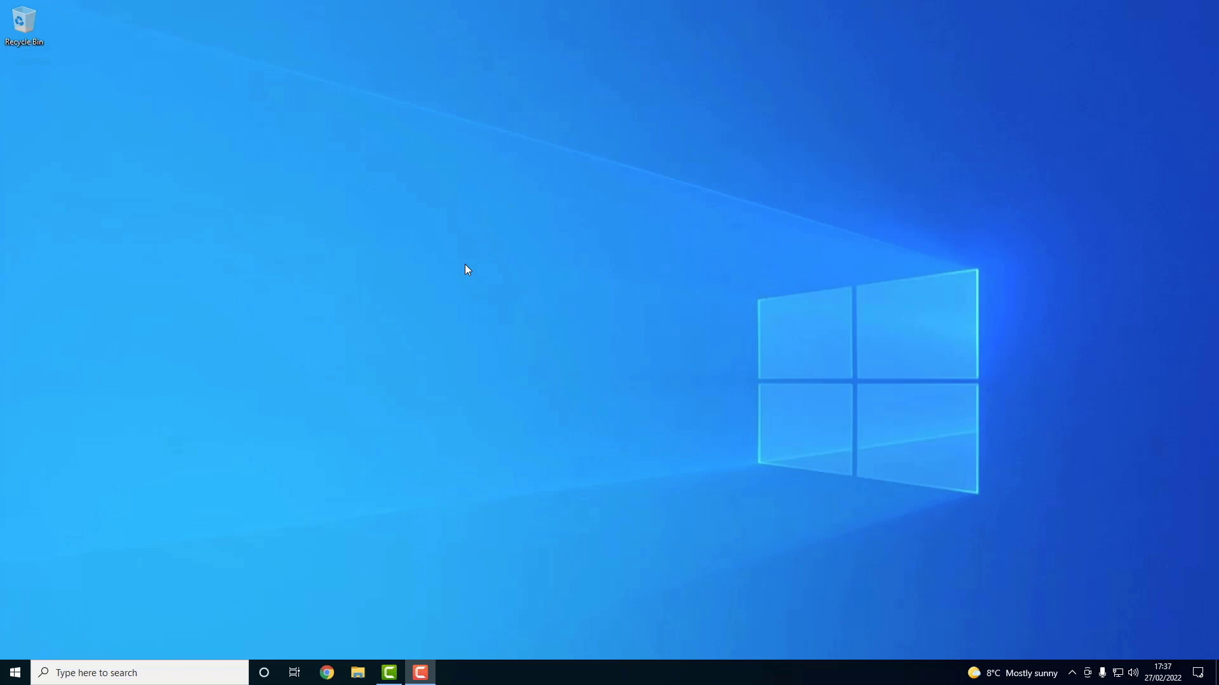
# Step: Open the Windows Start menu to find the Install TIA Portal tile
pyautogui.press('super')
# Step: Launch the TIA Portal installer and continue with English as the installation language
pyautogui.click(271, 537)
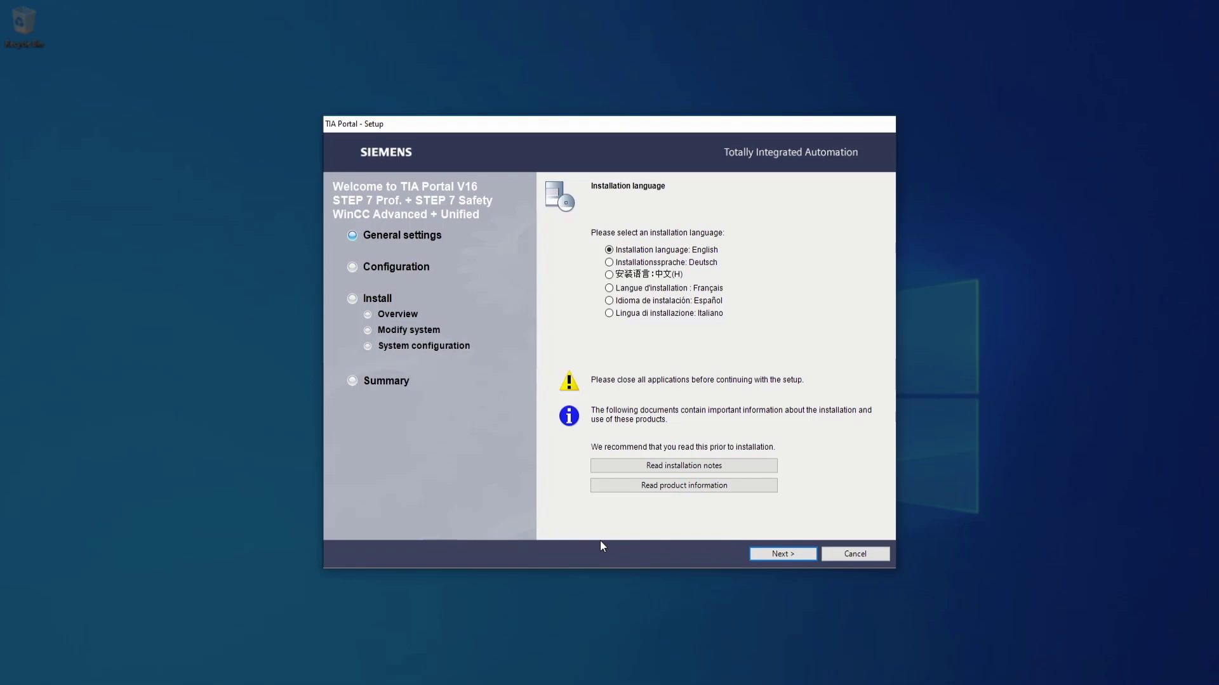
pyautogui.click(769, 556)
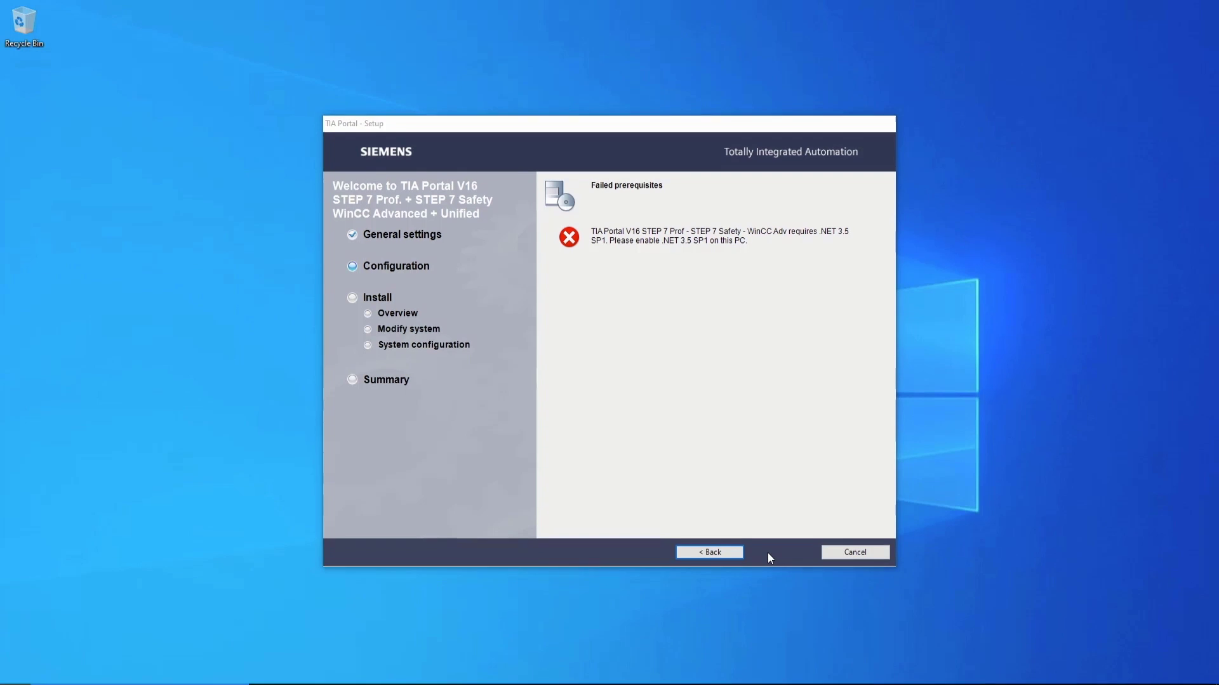
# Step: Enable .NET Framework 3.5 in Windows Features, letting Windows Update download the needed files
pyautogui.press('super')
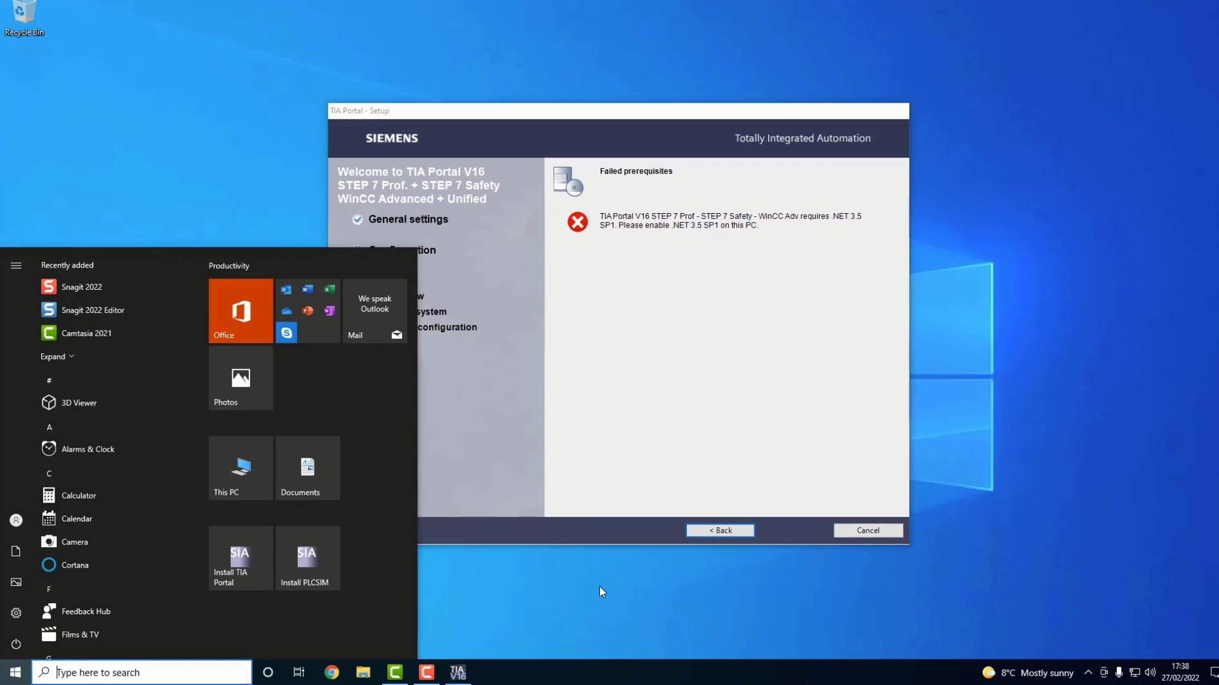
pyautogui.write('featur')
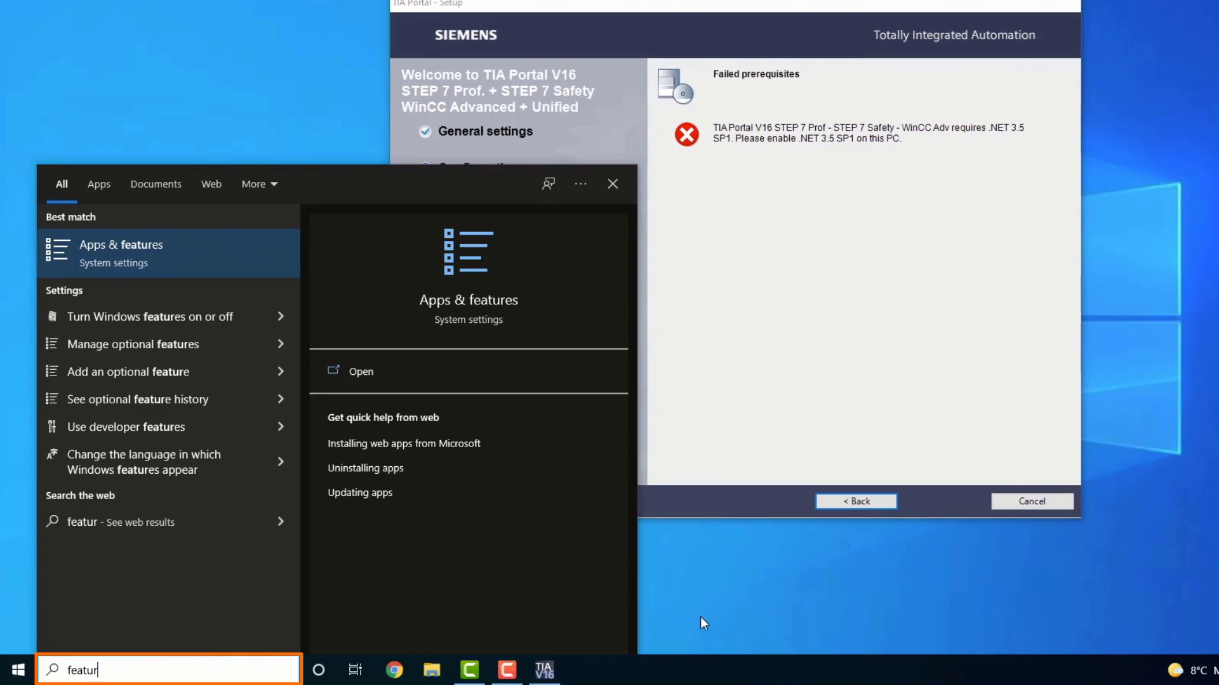
pyautogui.write('e')
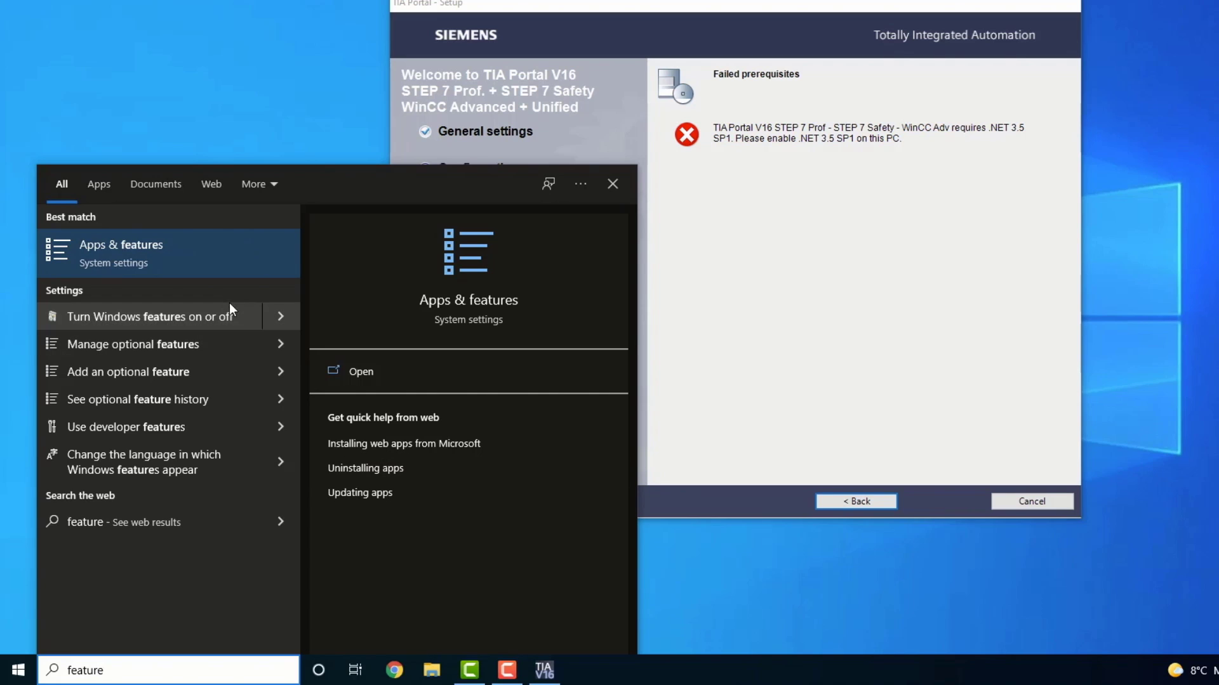
pyautogui.click(144, 315)
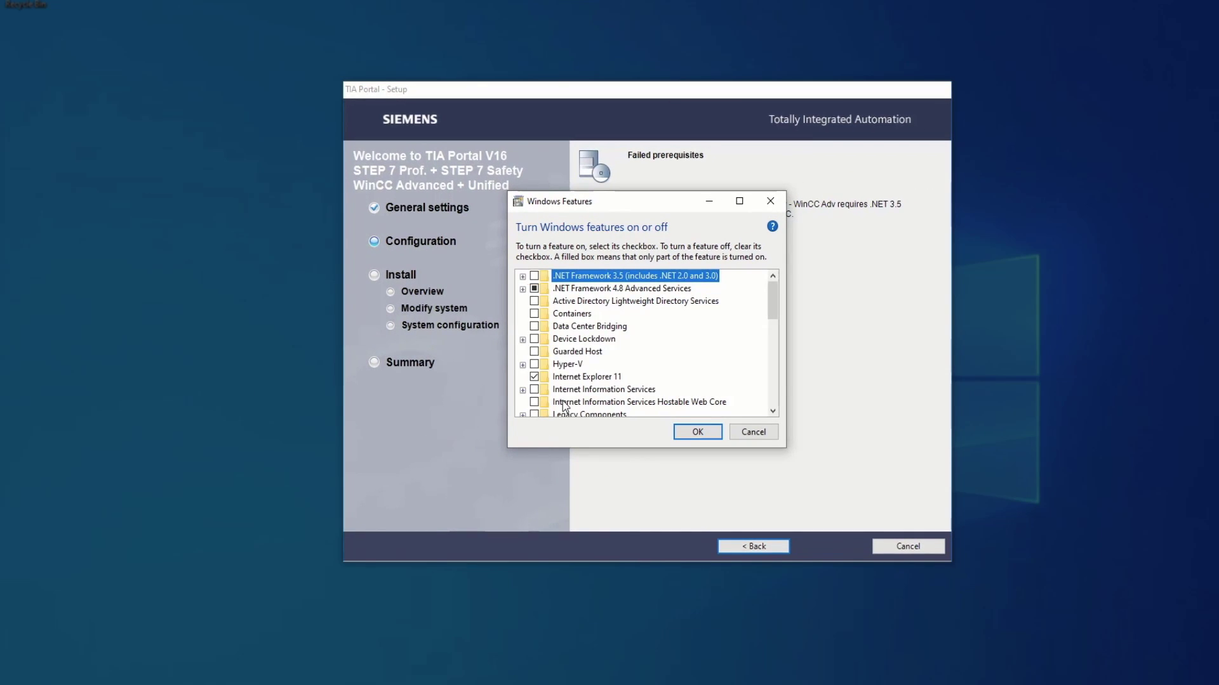
pyautogui.click(534, 276)
pyautogui.click(684, 434)
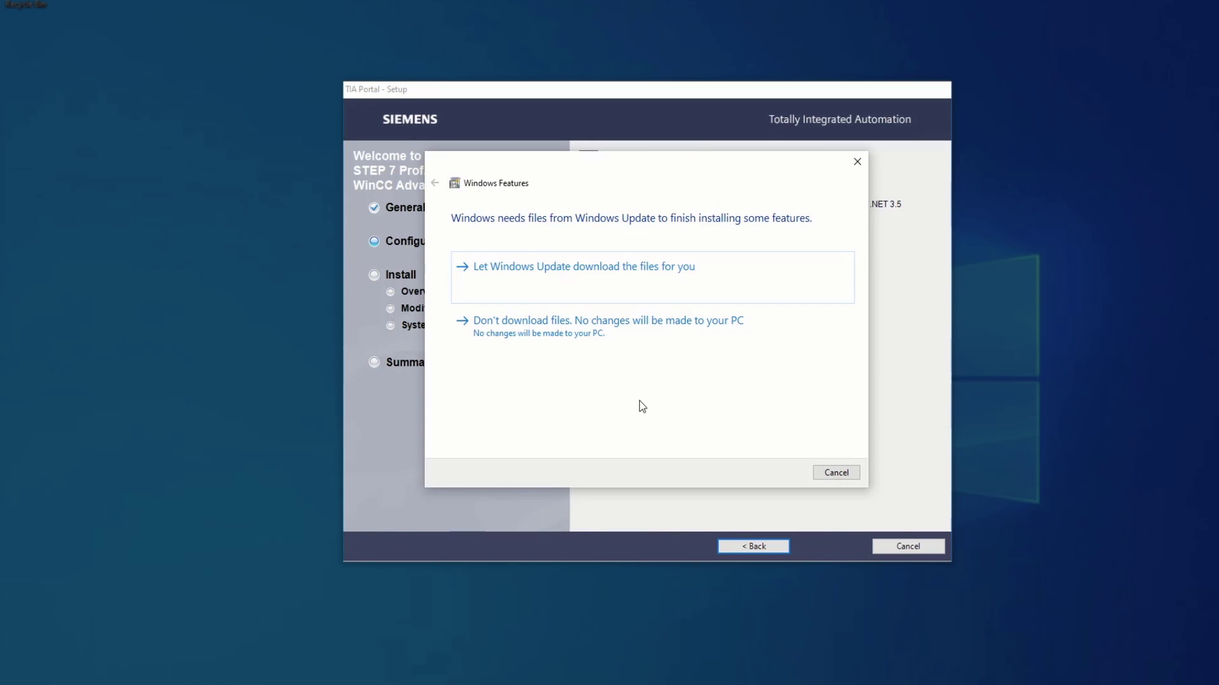
pyautogui.click(551, 279)
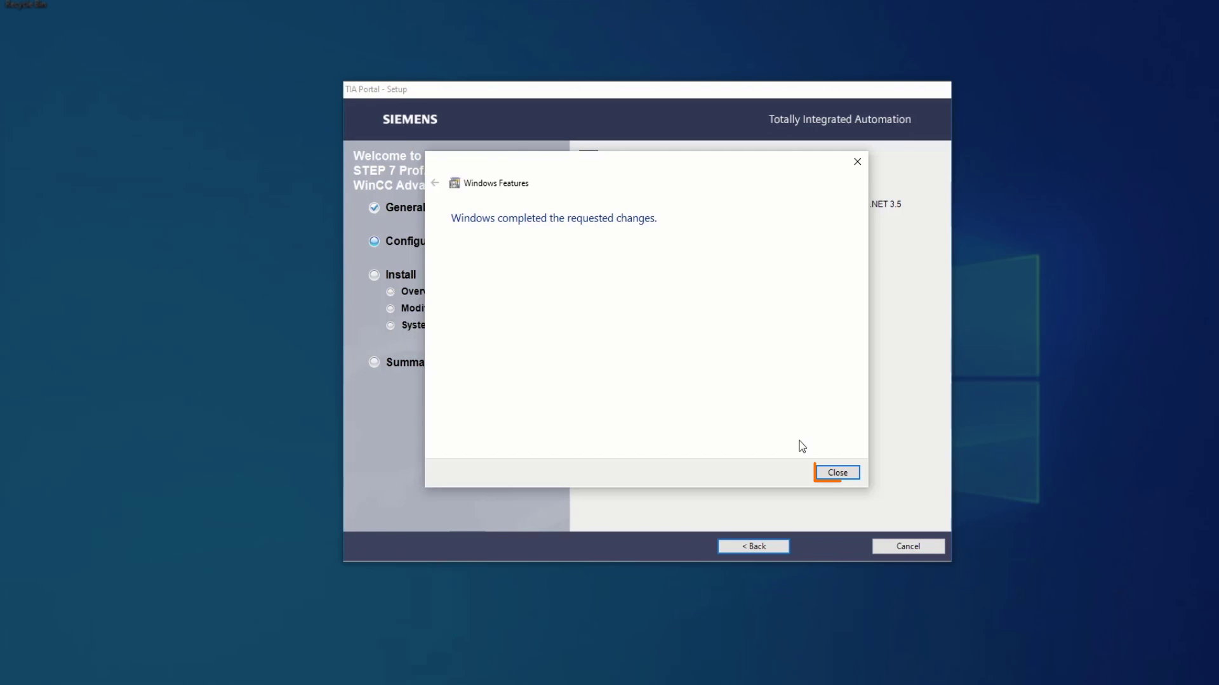
# Step: Close the completion notice and restart setup, keeping English, through to the product features page
pyautogui.click(831, 475)
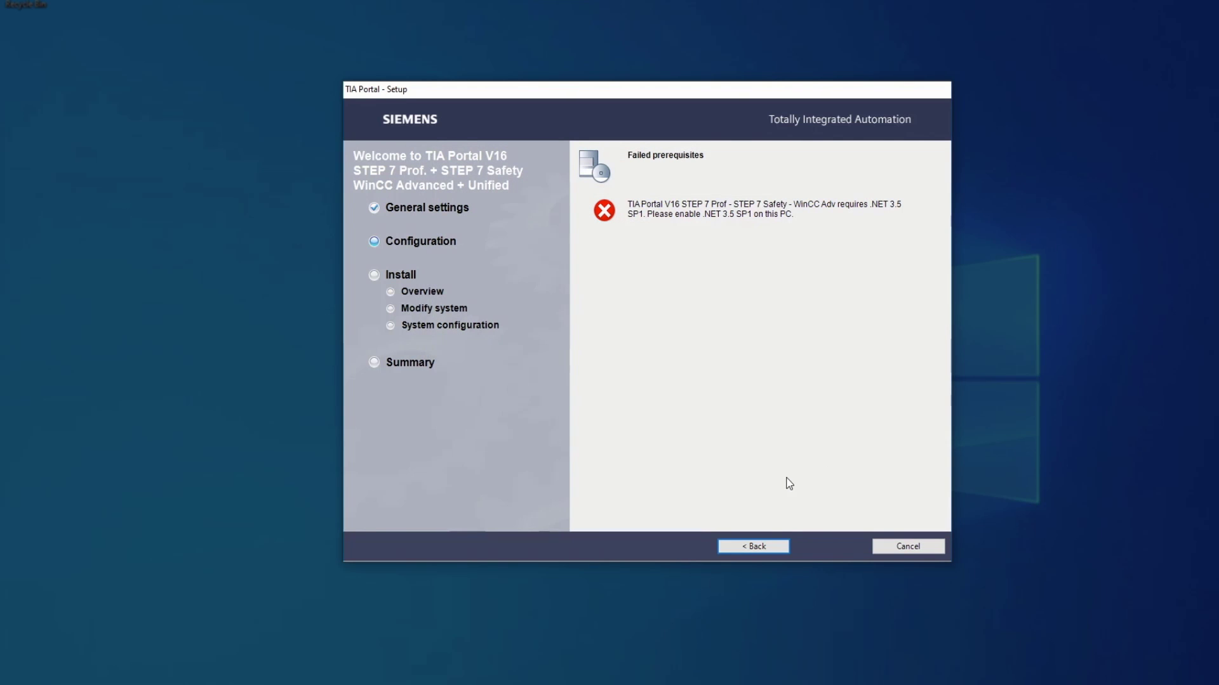
pyautogui.click(749, 552)
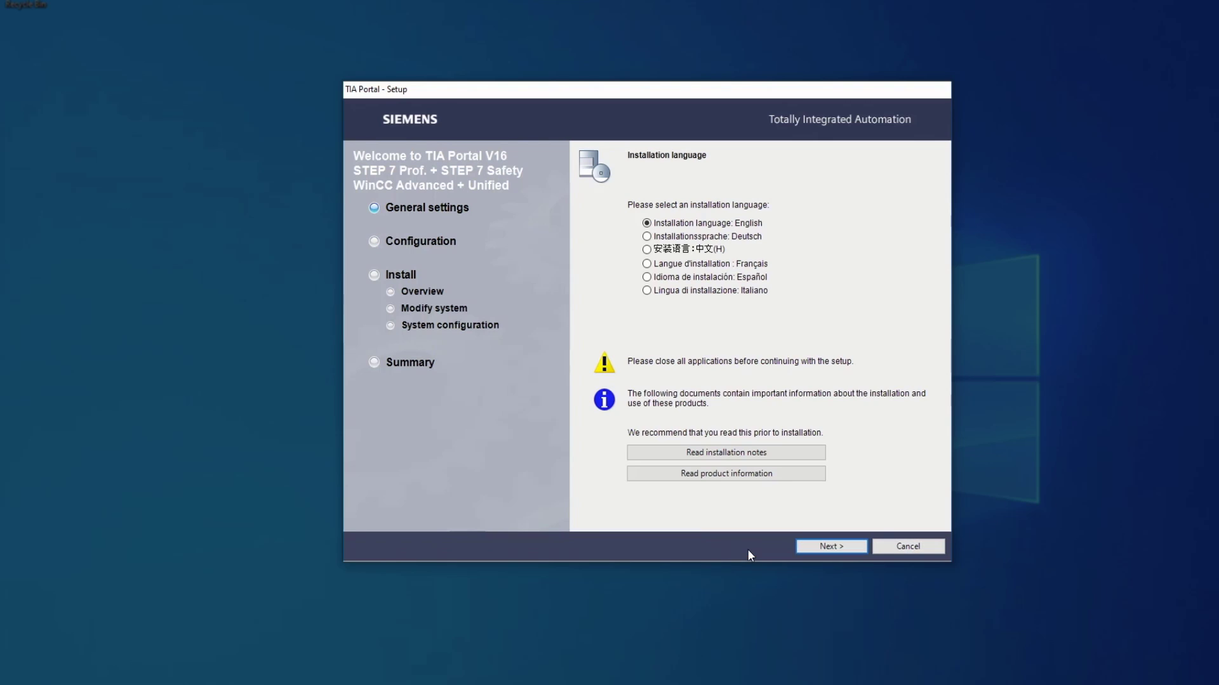
pyautogui.click(817, 549)
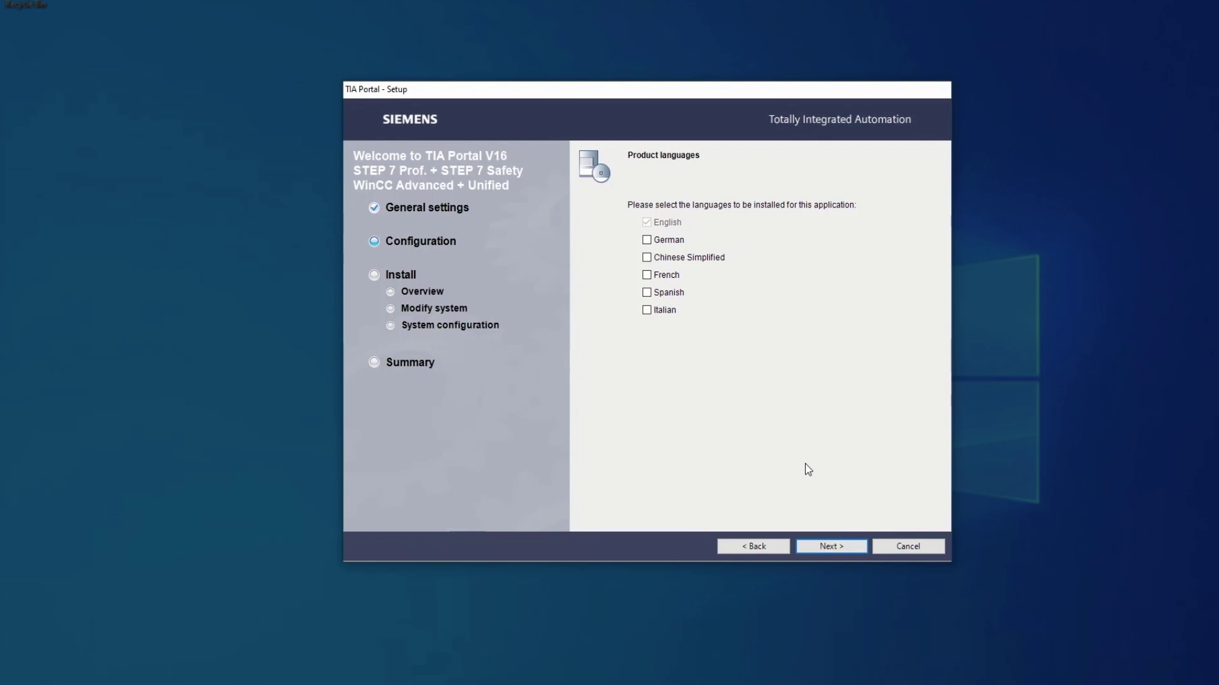
pyautogui.click(819, 547)
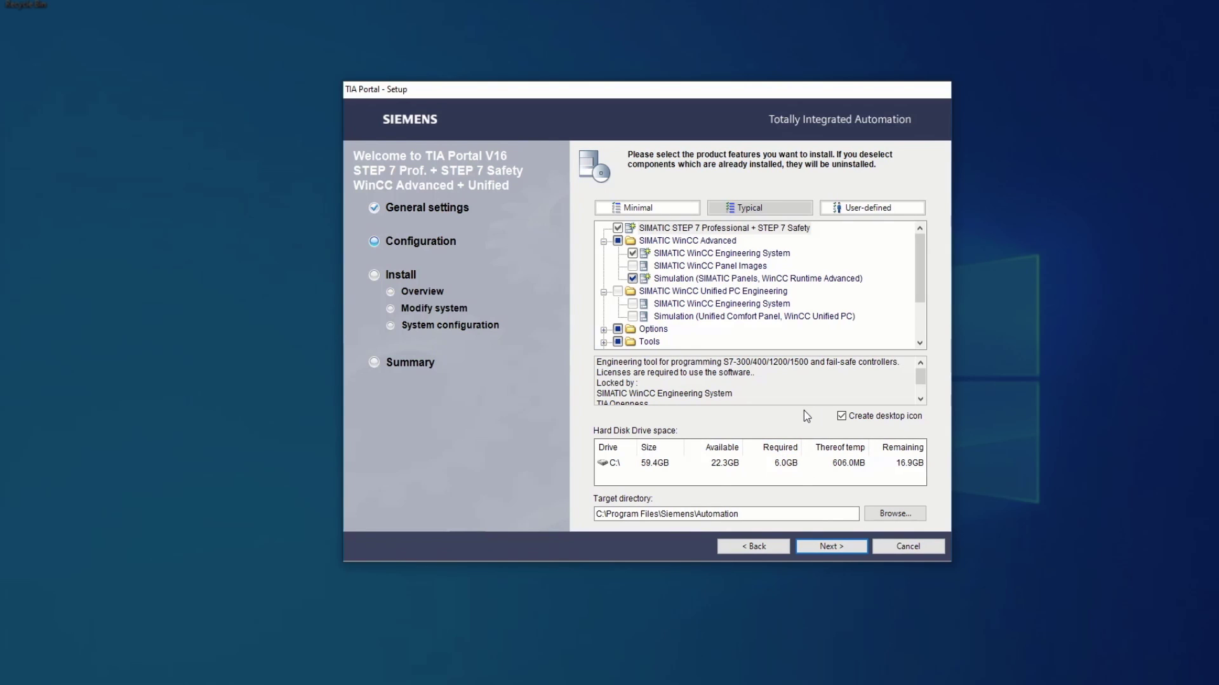
# Step: Keep the typical features, accept the license and security terms, and install TIA Portal V16
pyautogui.click(818, 550)
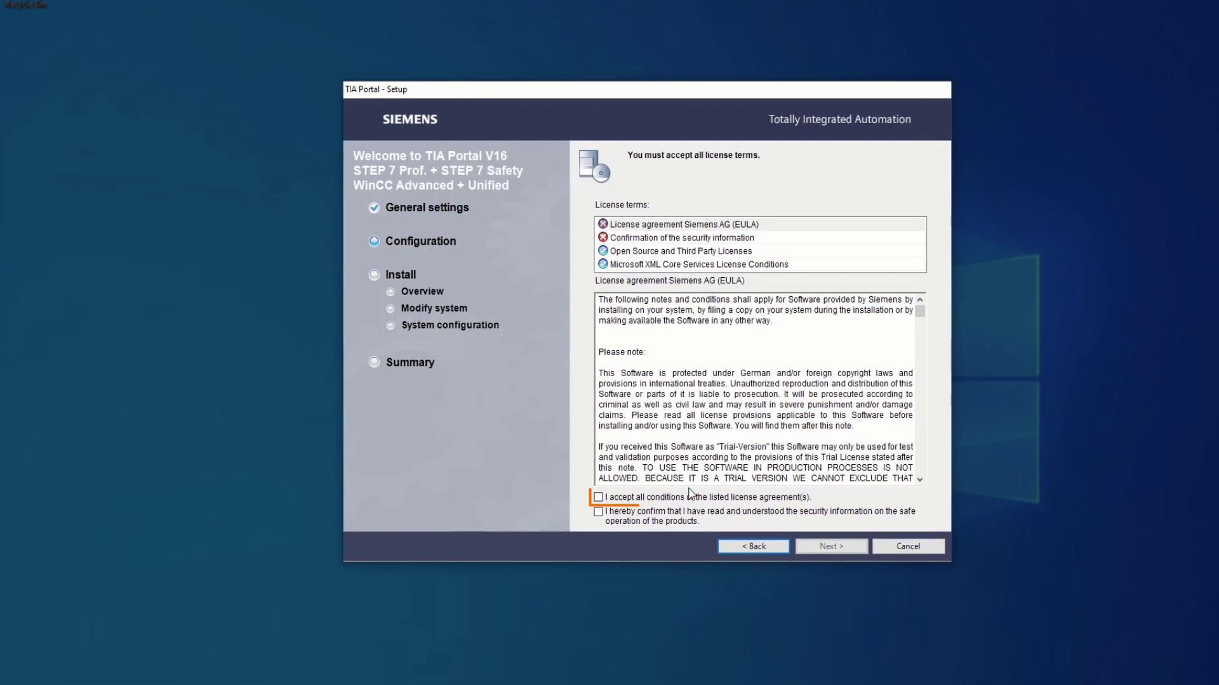
pyautogui.click(670, 500)
pyautogui.click(665, 517)
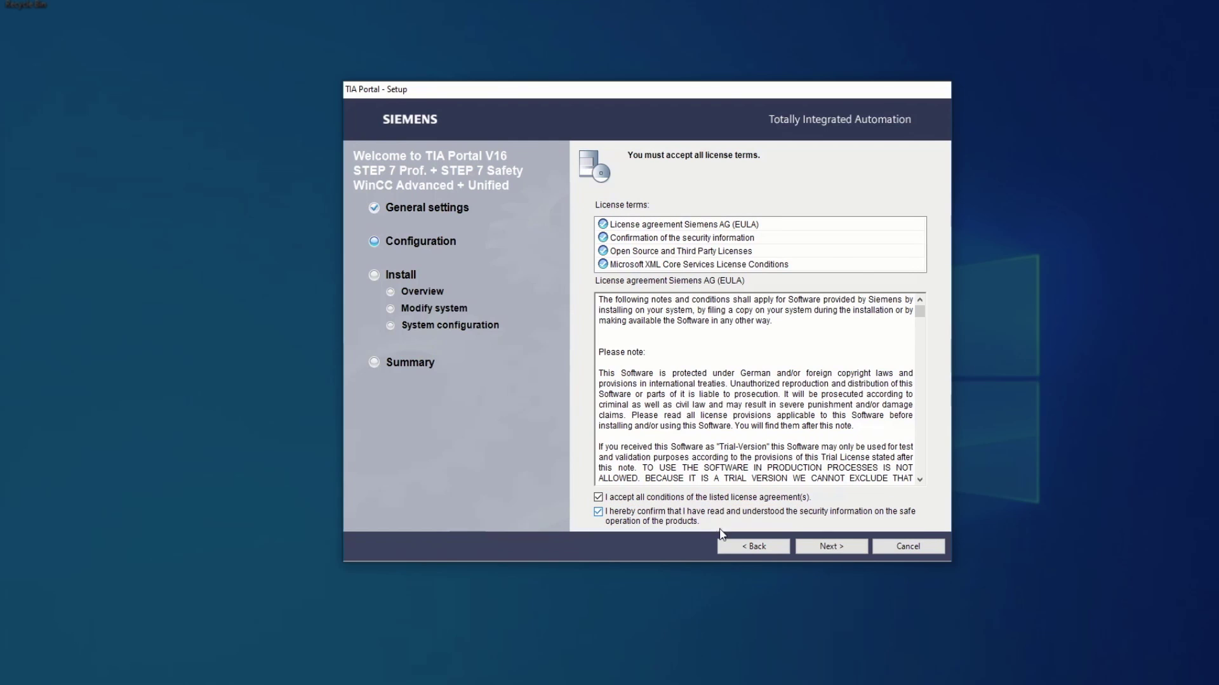
pyautogui.click(824, 548)
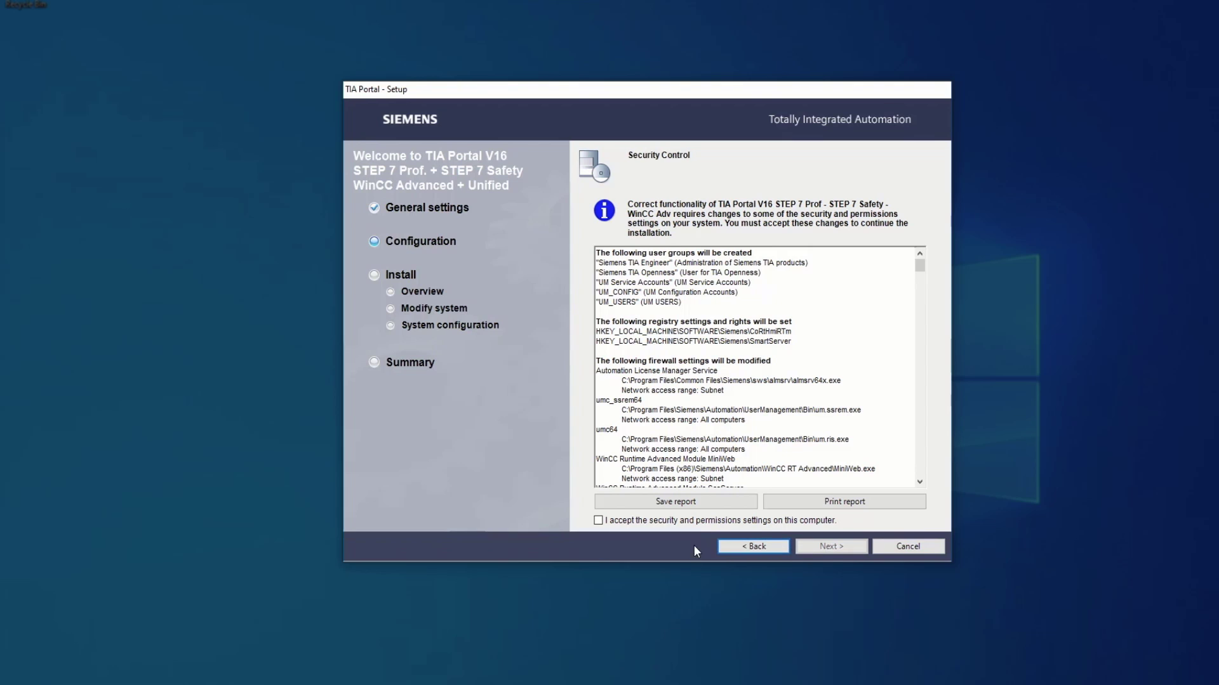
pyautogui.click(663, 521)
pyautogui.click(810, 547)
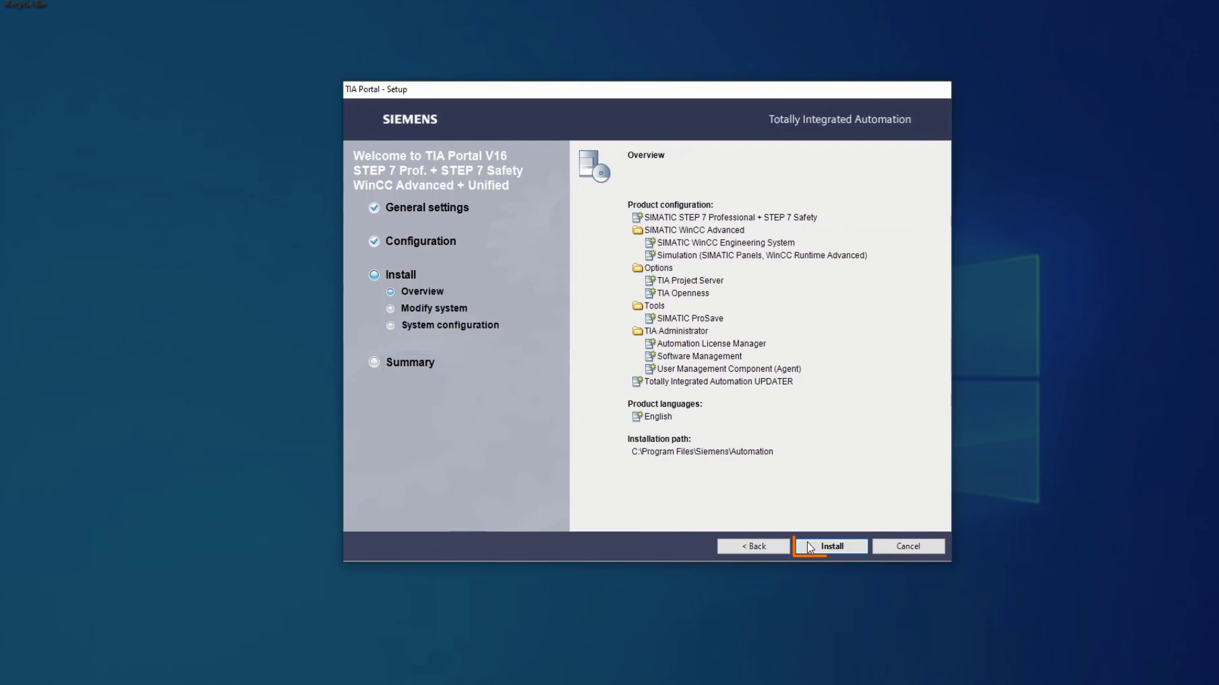
pyautogui.click(810, 547)
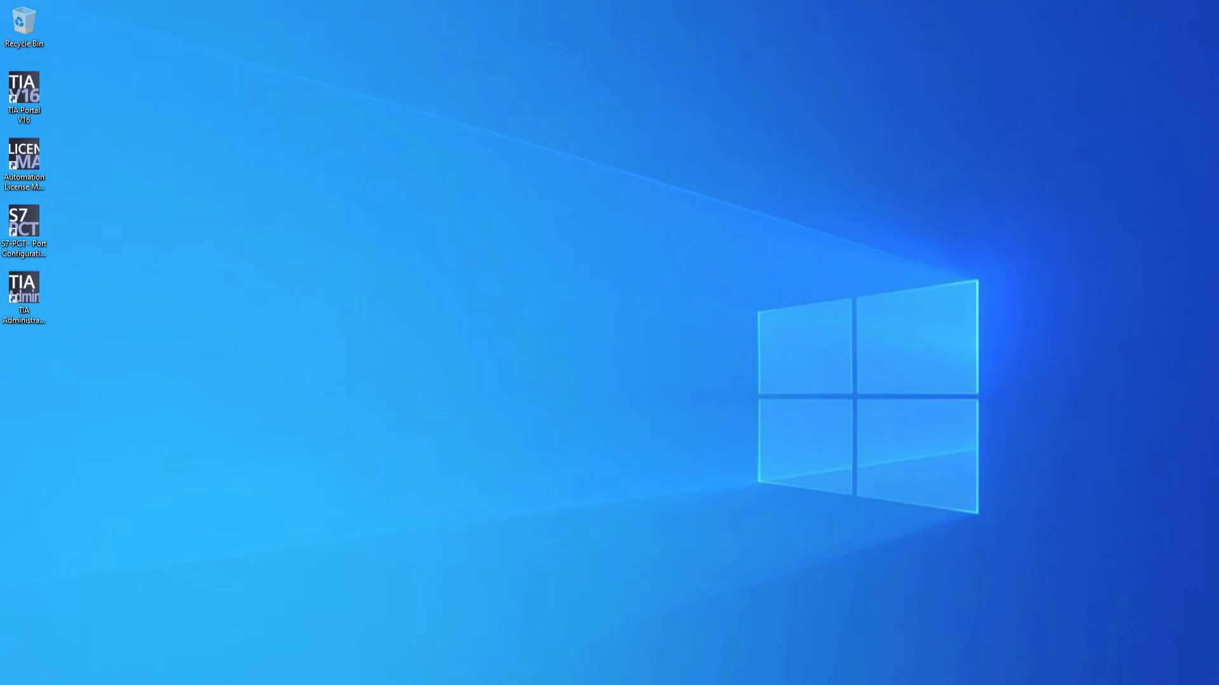
# Step: Launch the S7-PLCSIM V16 installer and advance past the language and product features pages
pyautogui.press('super')
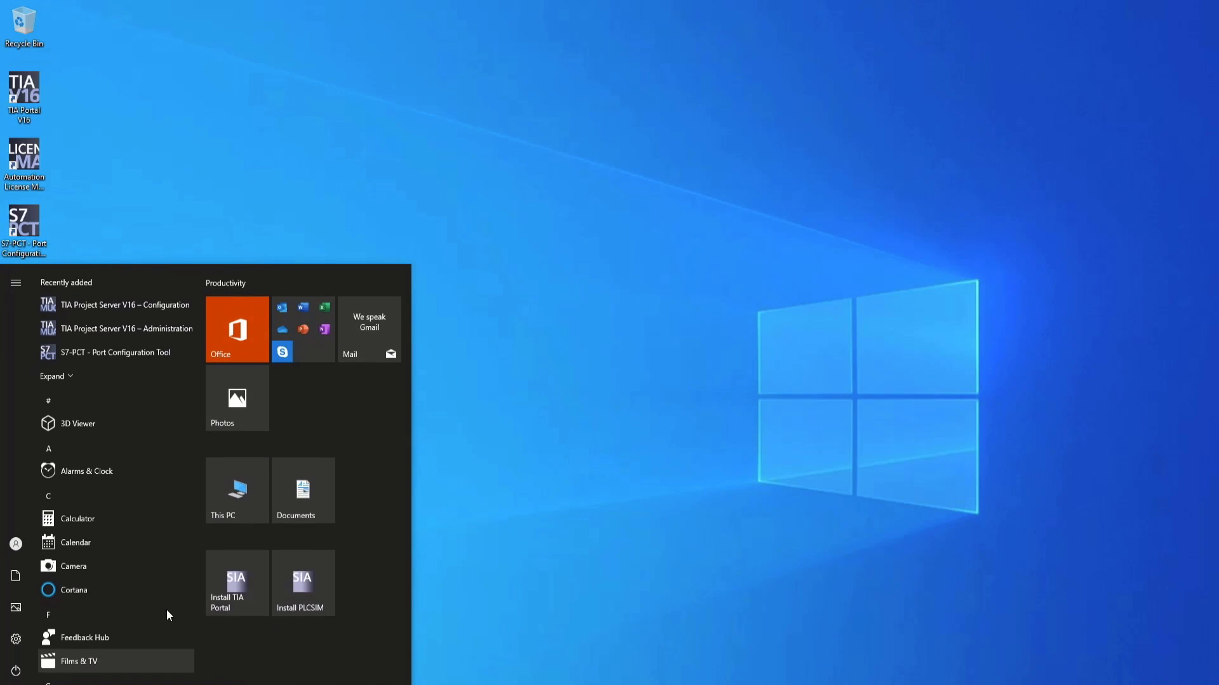
pyautogui.click(307, 577)
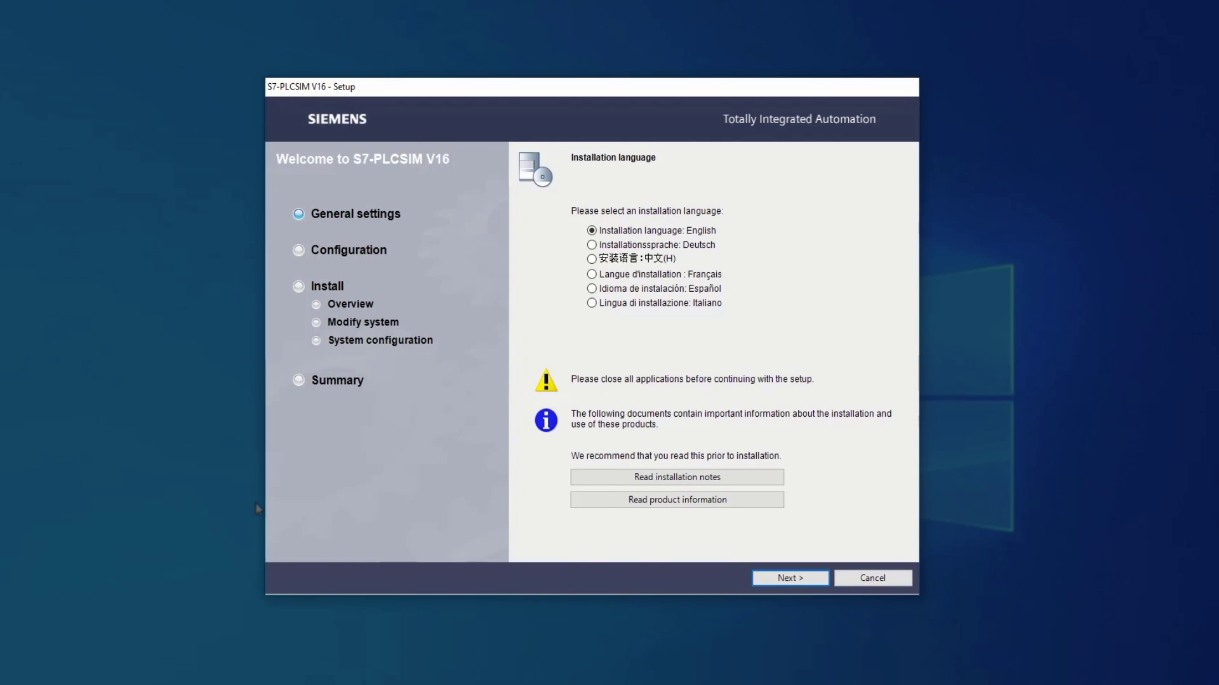
pyautogui.click(769, 582)
pyautogui.click(768, 584)
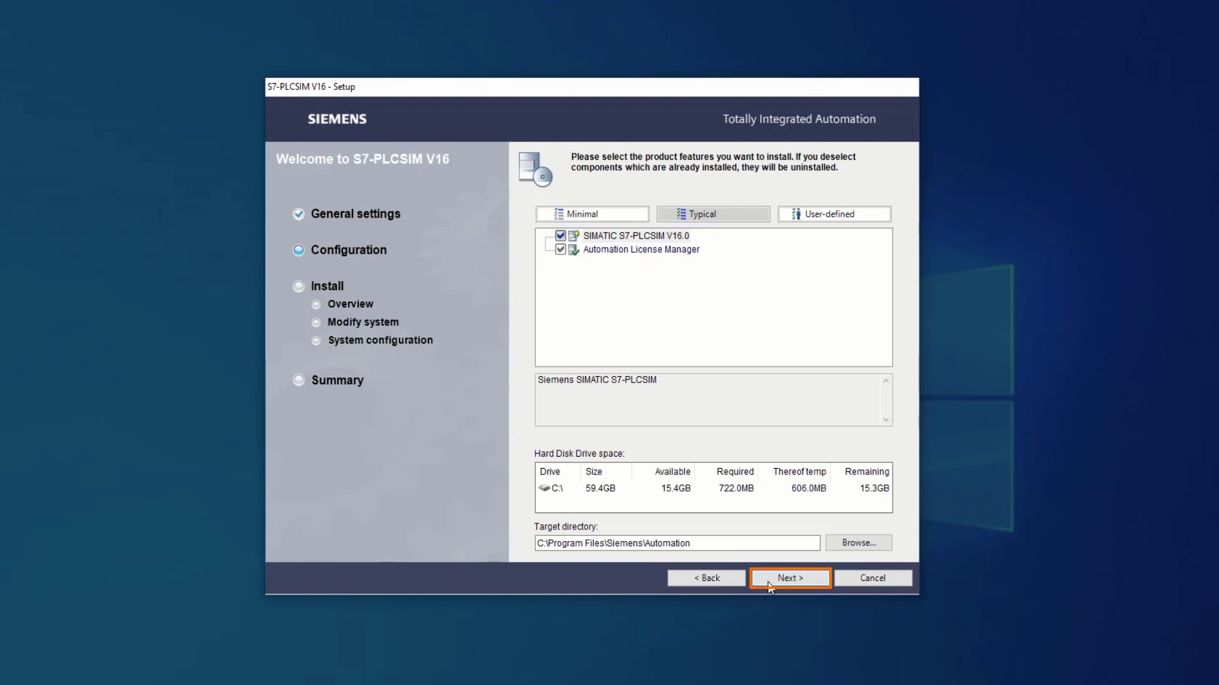
pyautogui.click(769, 582)
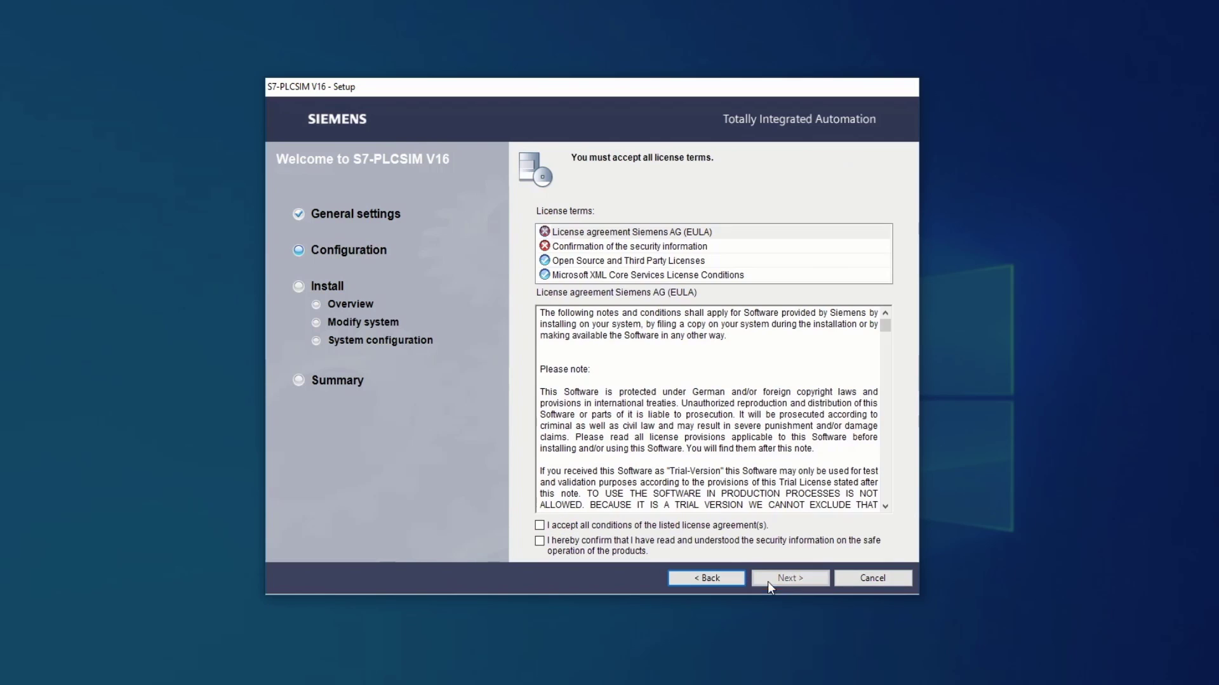
# Step: Accept the license and security terms and install S7-PLCSIM V16
pyautogui.click(673, 526)
pyautogui.click(663, 541)
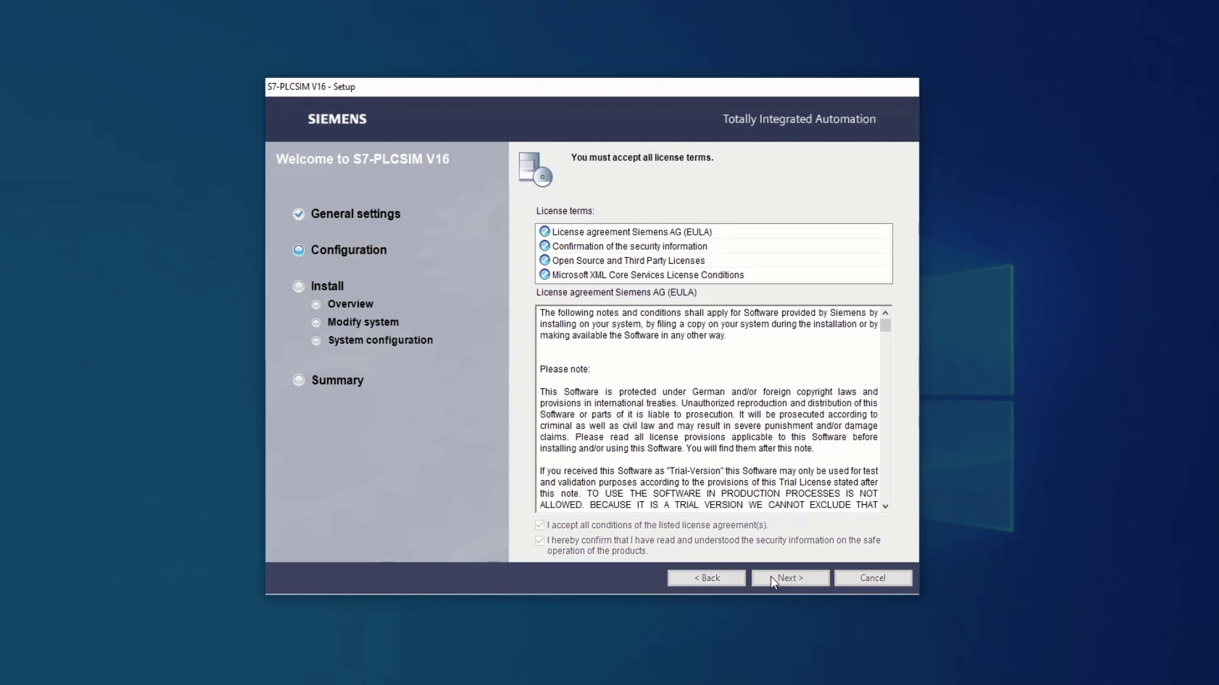
pyautogui.click(770, 576)
pyautogui.click(685, 552)
pyautogui.click(778, 577)
pyautogui.click(780, 579)
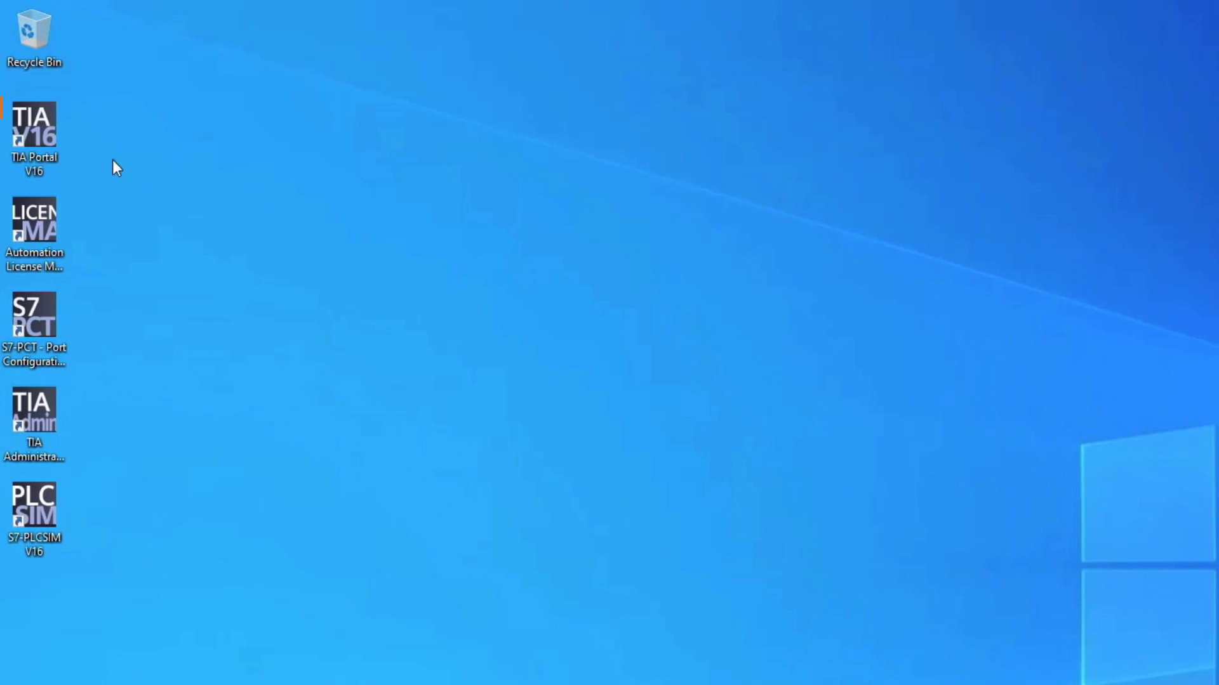
# Step: Launch TIA Portal V16 and create a new project named 'TestProject'
pyautogui.doubleClick(37, 135)
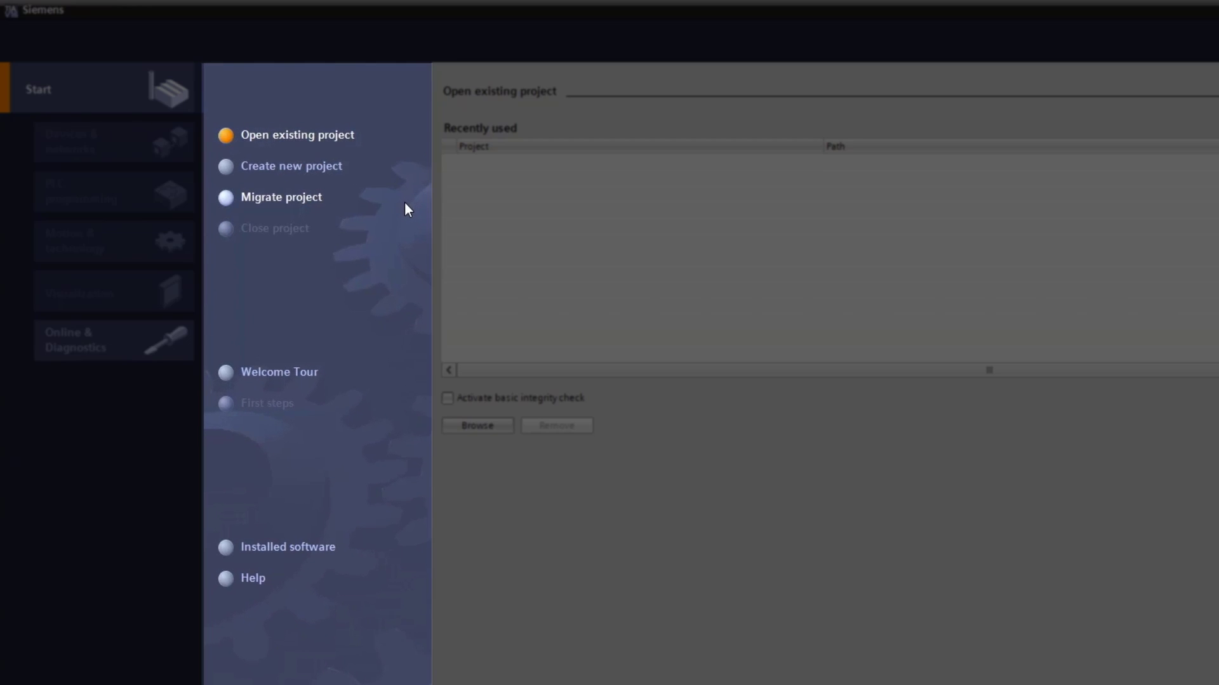
pyautogui.click(313, 166)
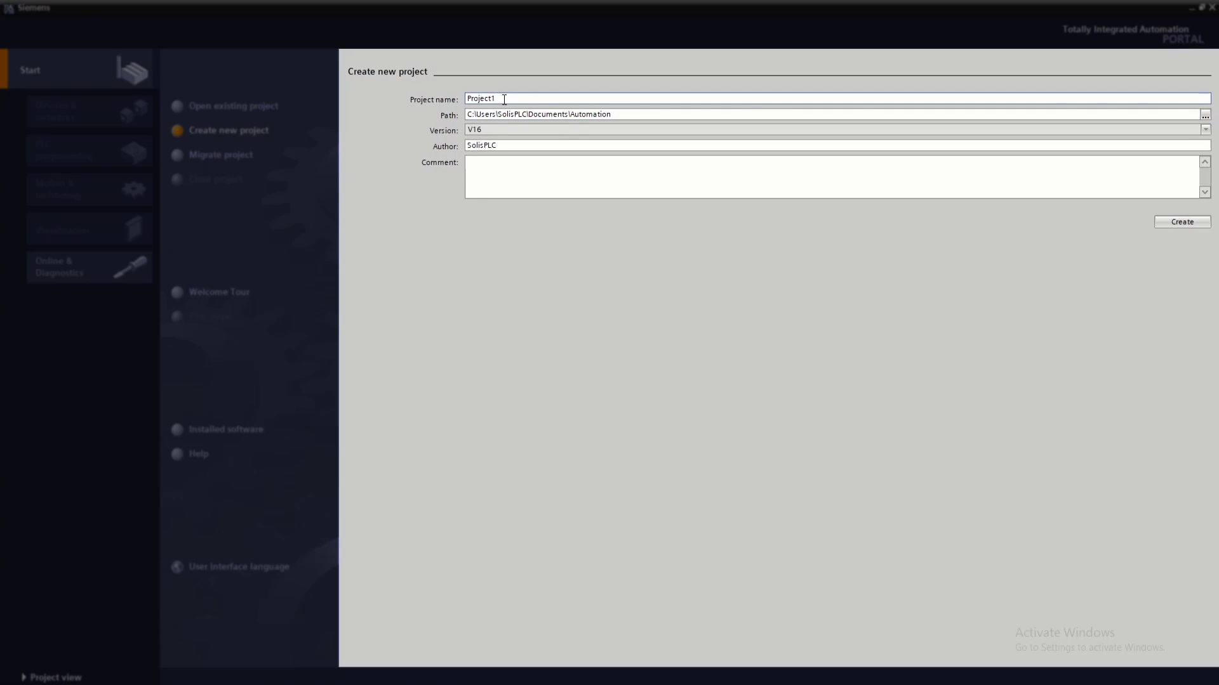
pyautogui.moveTo(503, 99); pyautogui.dragTo(455, 95)
pyautogui.write('Tes')
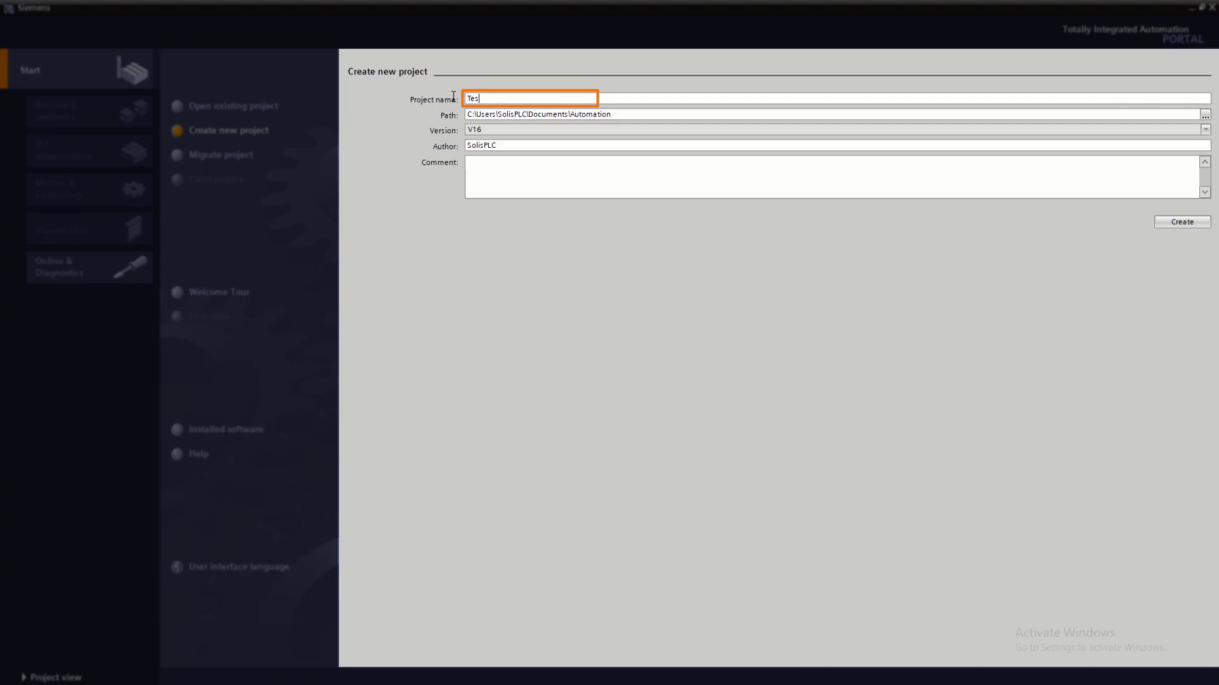
pyautogui.write('tProject')
pyautogui.click(1180, 222)
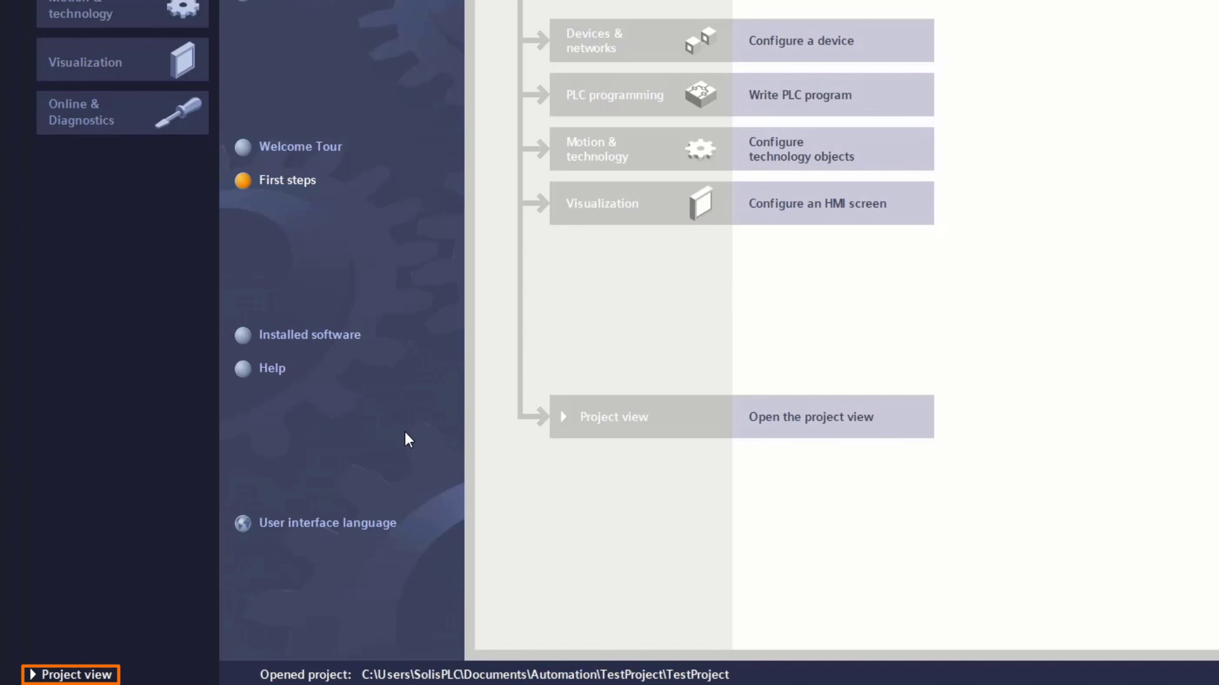
# Step: Switch TestProject from the portal view to the project view
pyautogui.click(75, 677)
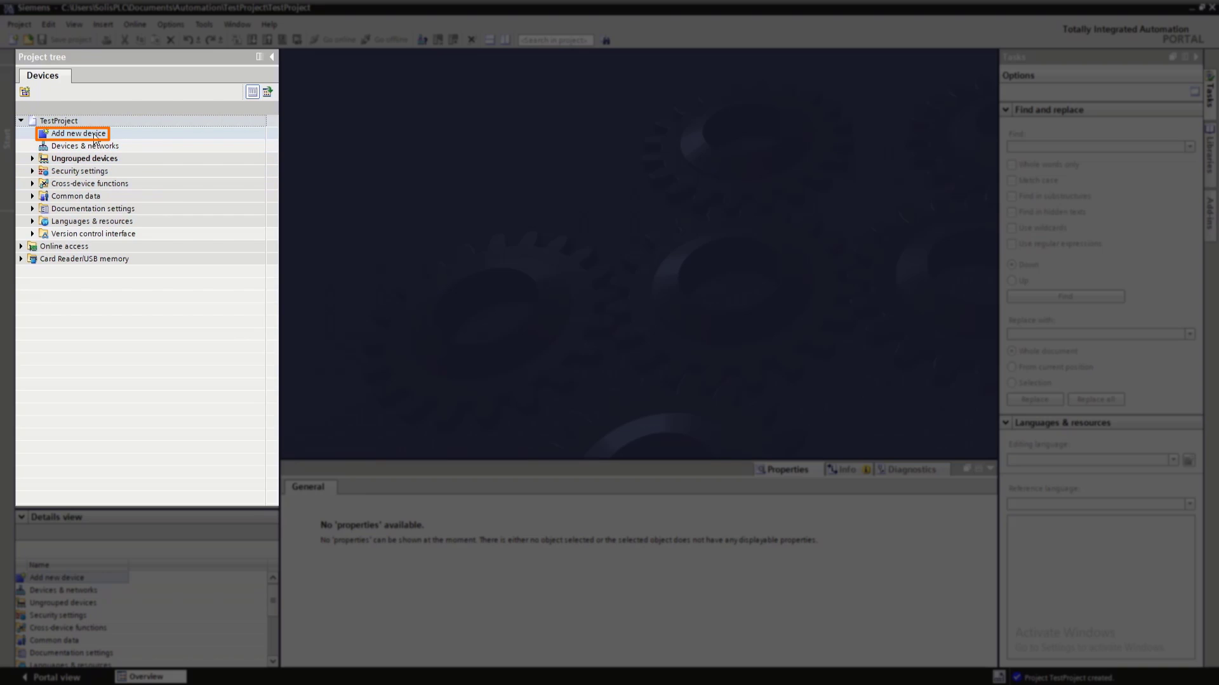
# Step: In Add new device, browse SIMATIC S7-1500 > CPU to CPU 1511-1 PN
pyautogui.doubleClick(96, 135)
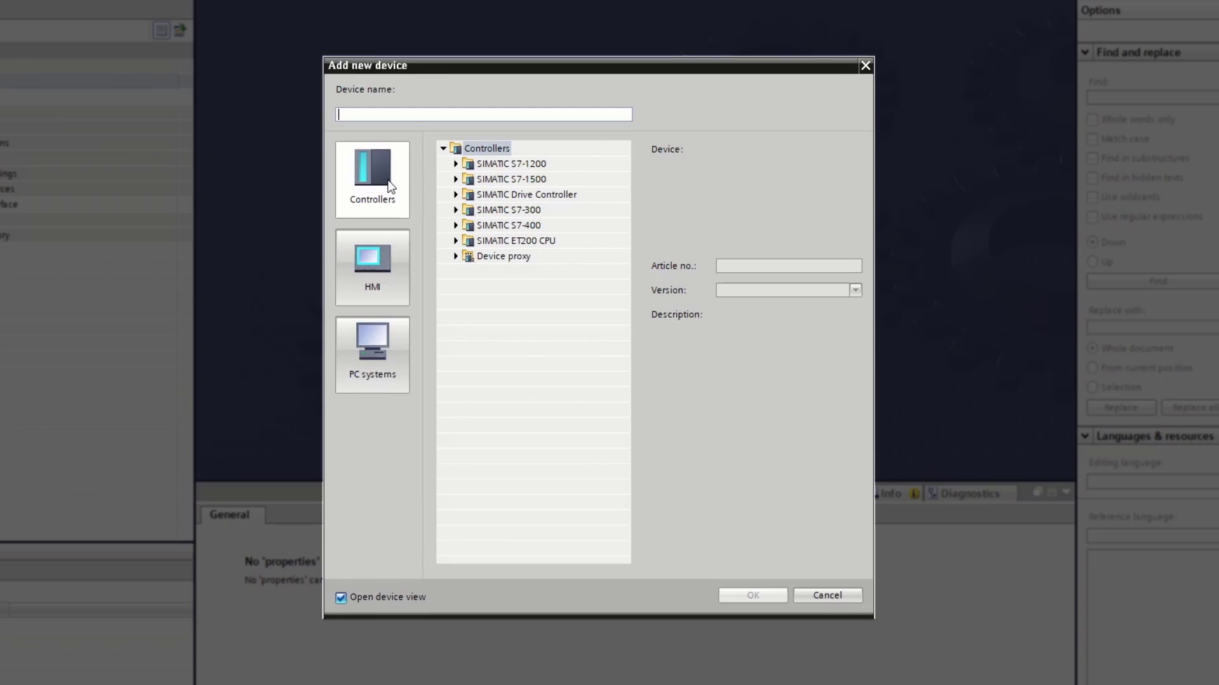
pyautogui.click(455, 179)
pyautogui.click(468, 194)
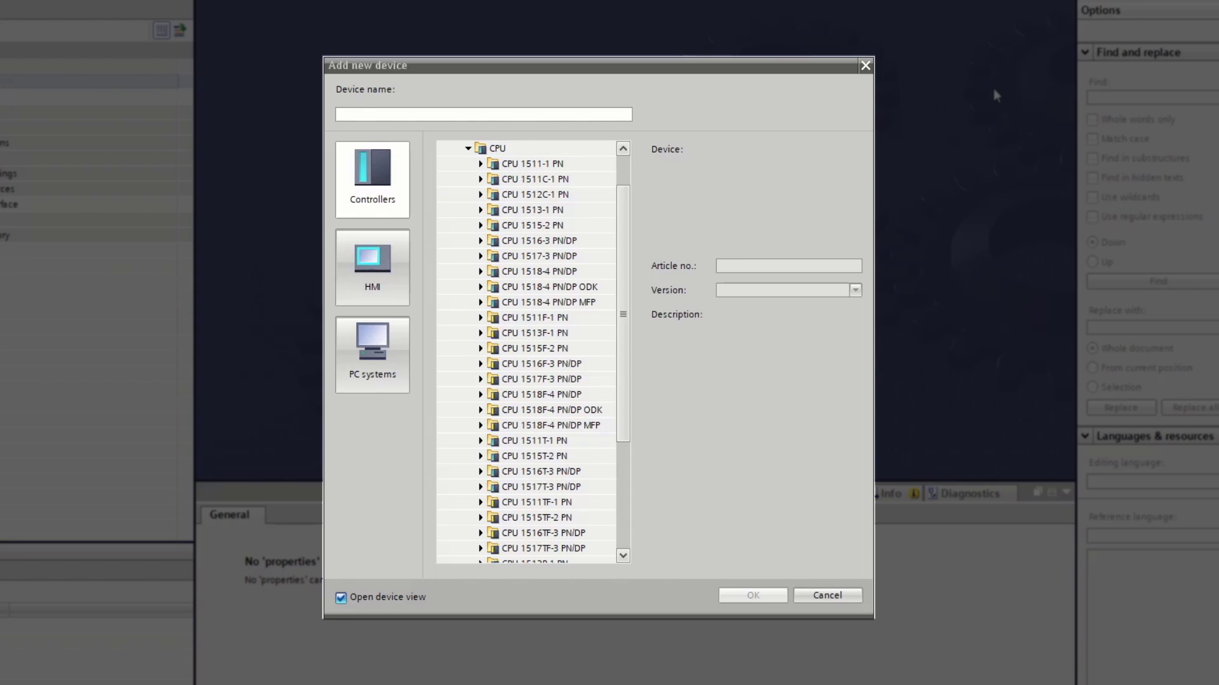
pyautogui.click(480, 164)
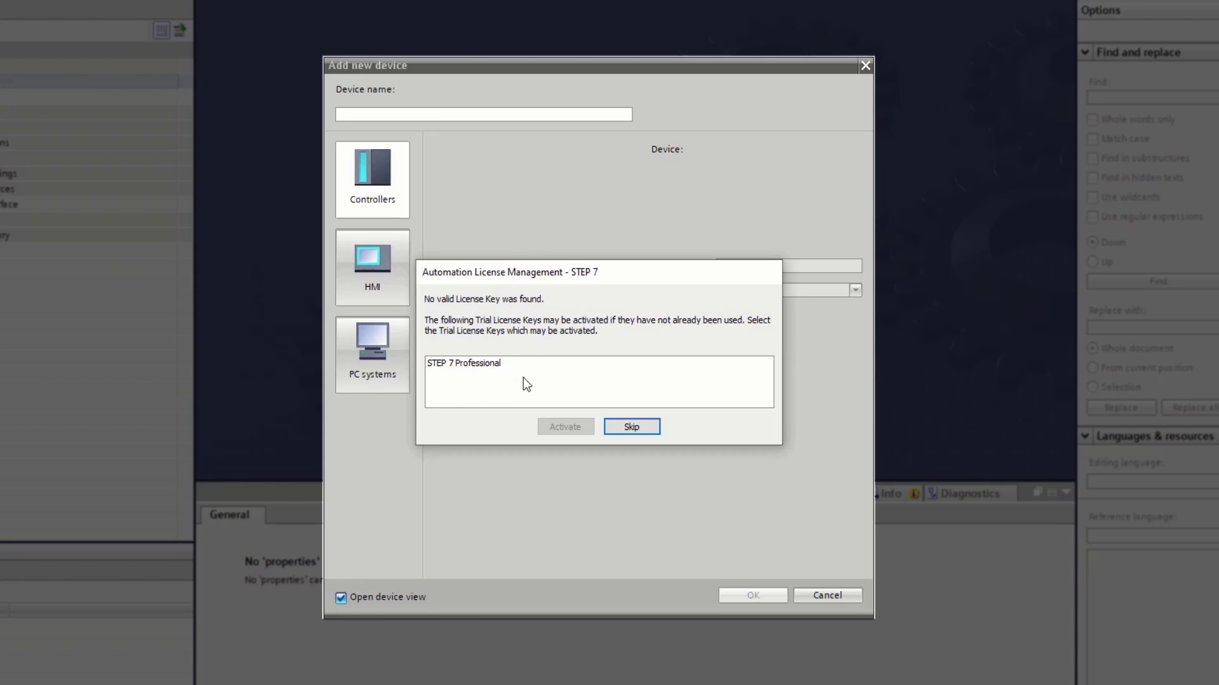
# Step: Activate the STEP 7 Professional trial licence and select article 6ES7 511-1AK02-0AB0
pyautogui.click(482, 365)
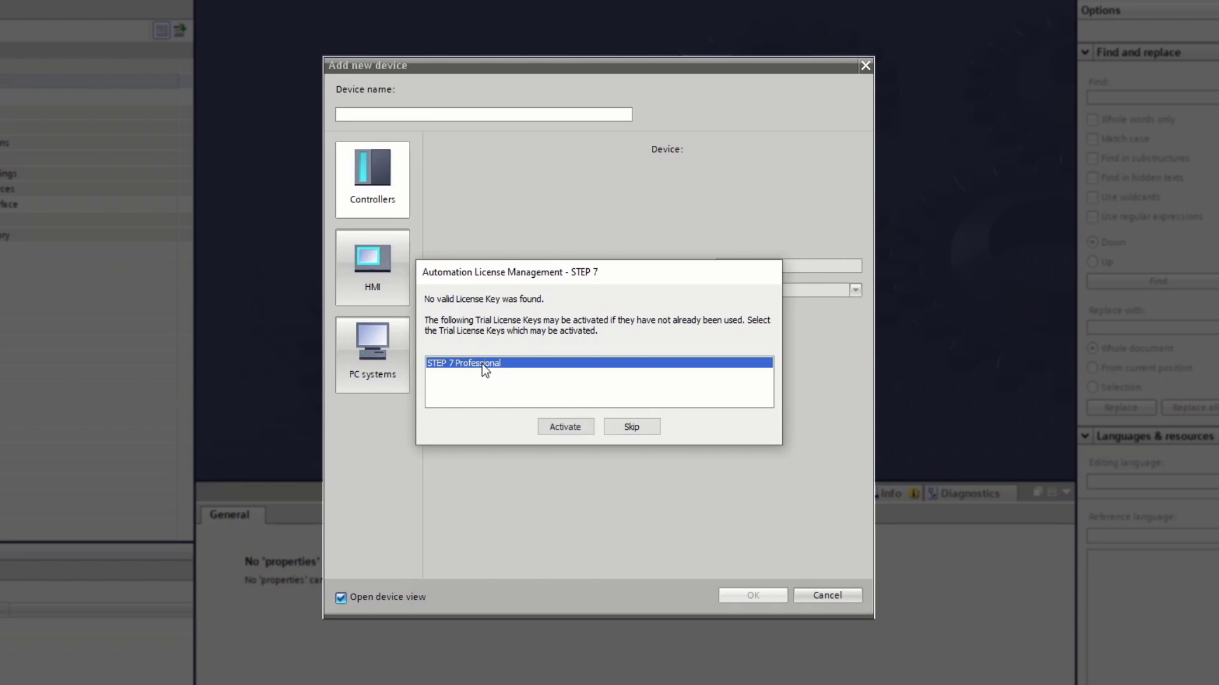
pyautogui.click(552, 429)
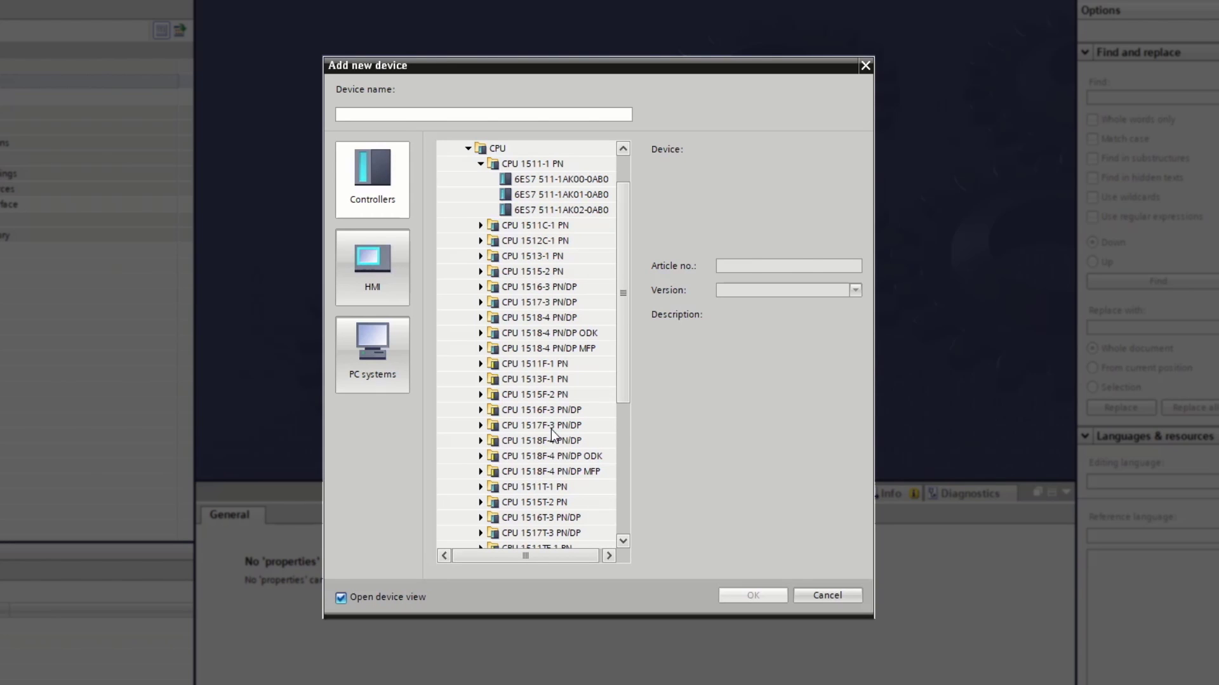
pyautogui.click(561, 210)
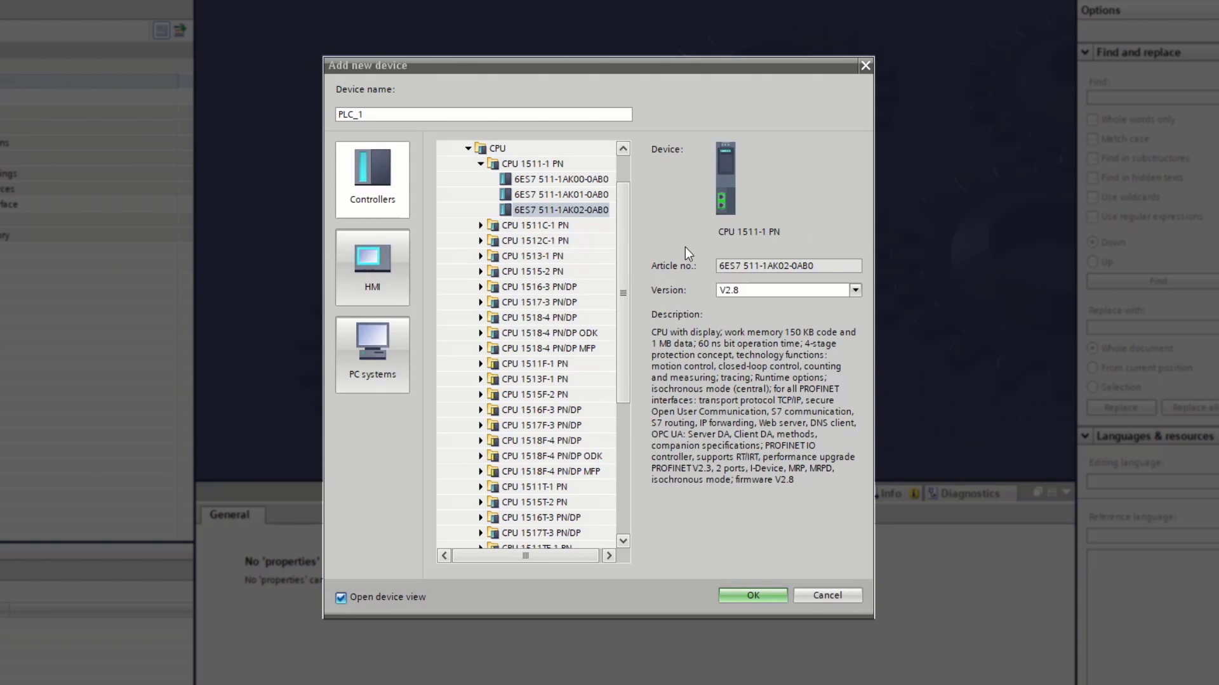
pyautogui.click(541, 198)
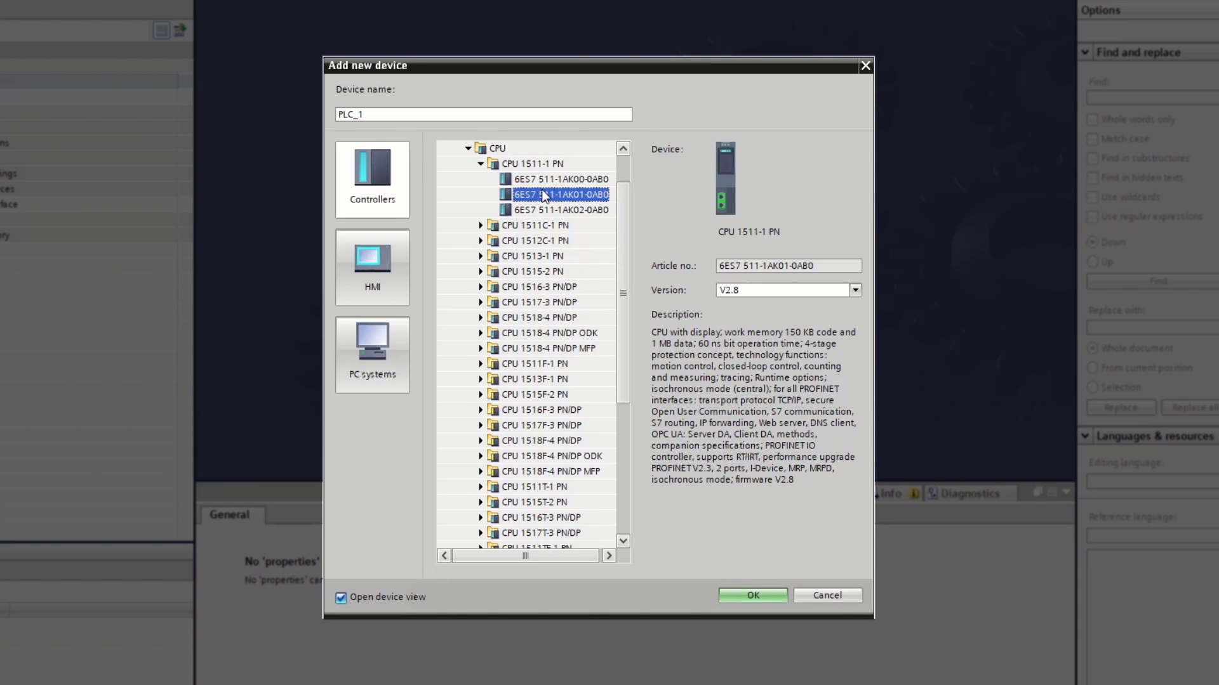
pyautogui.click(545, 179)
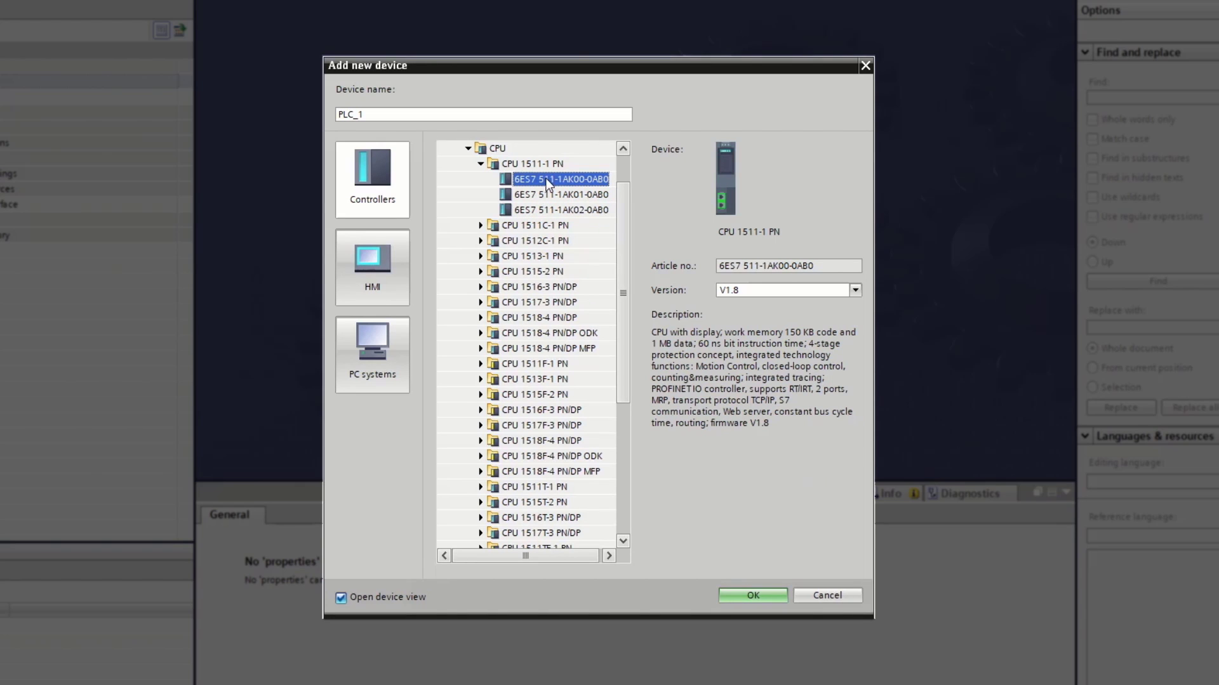
pyautogui.click(547, 210)
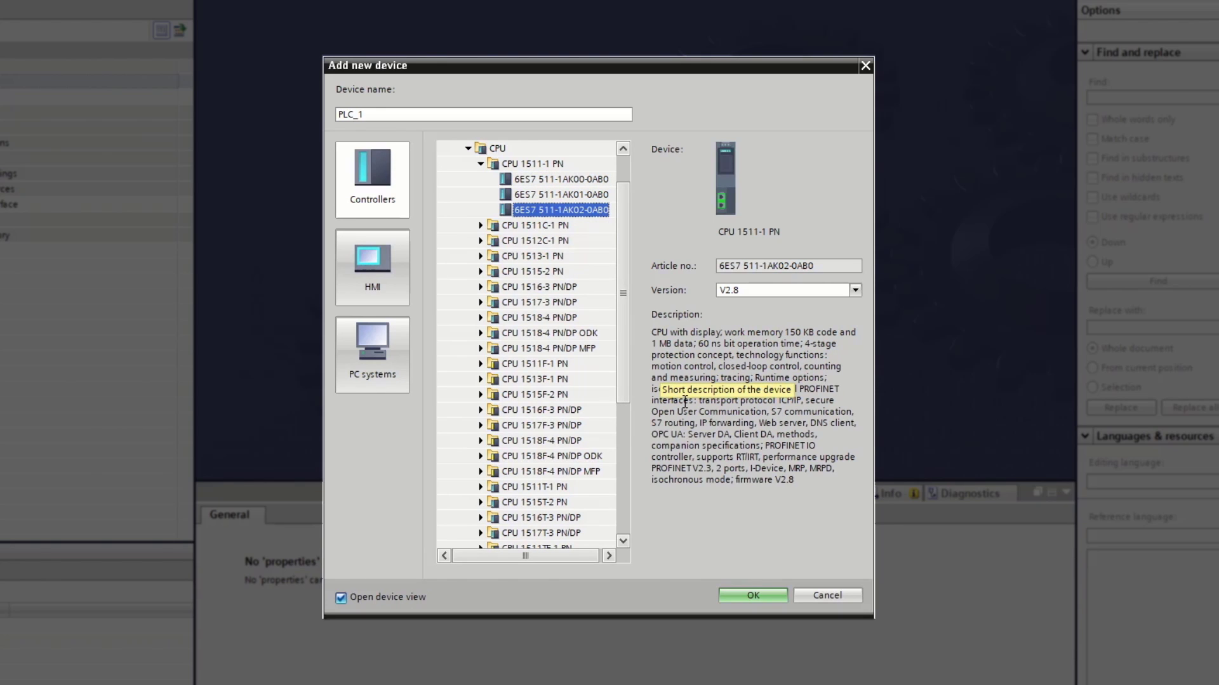
# Step: Add CPU 1511-1 PN as PLC_1 and expand its Program blocks to show Main [OB1]
pyautogui.click(744, 595)
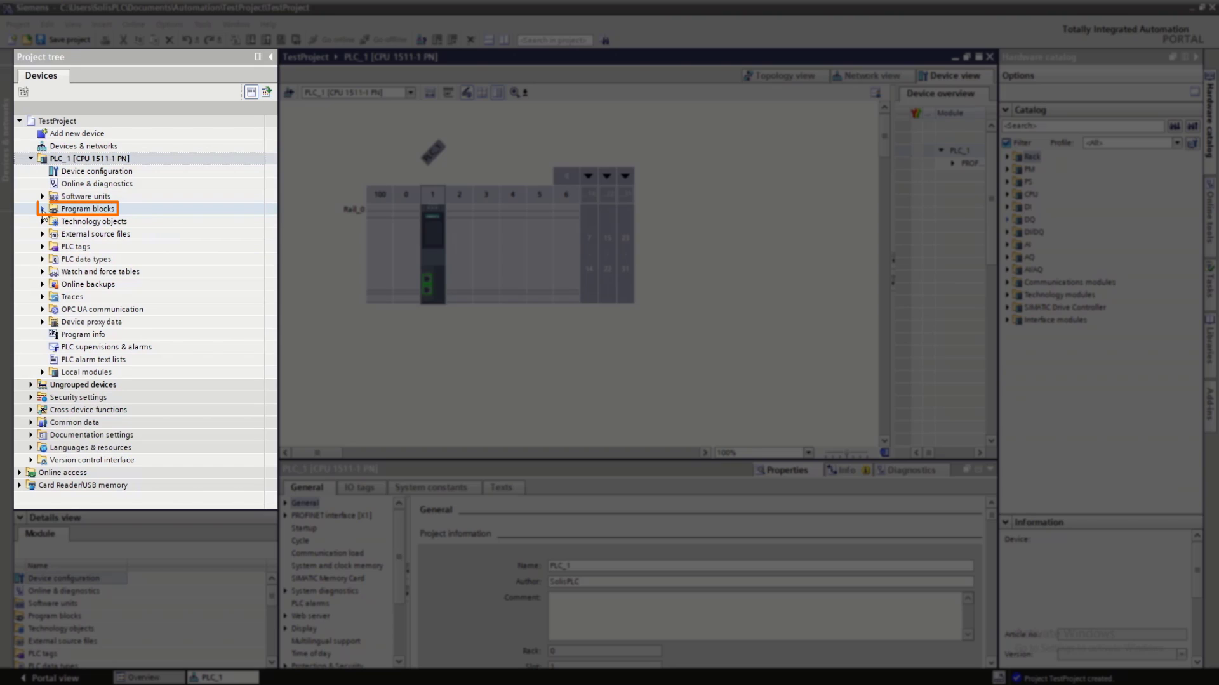
pyautogui.click(42, 209)
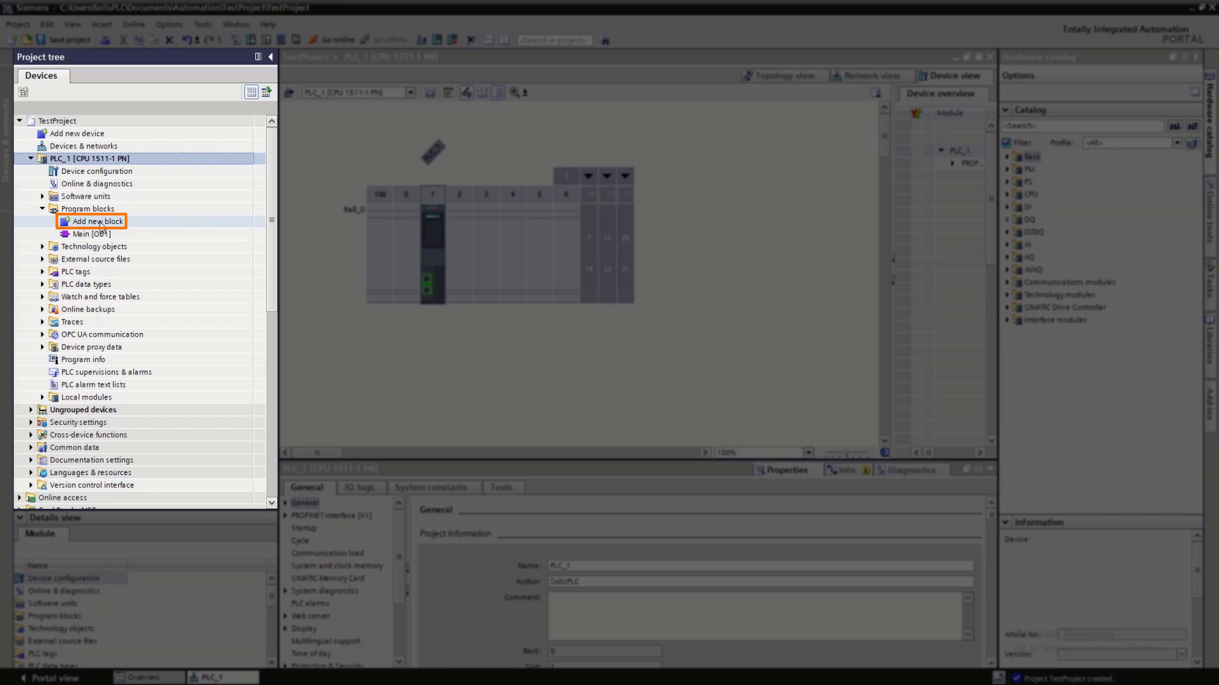
# Step: Start a new program block and choose the Function (FC) type, named Block_1, in LAD
pyautogui.doubleClick(100, 223)
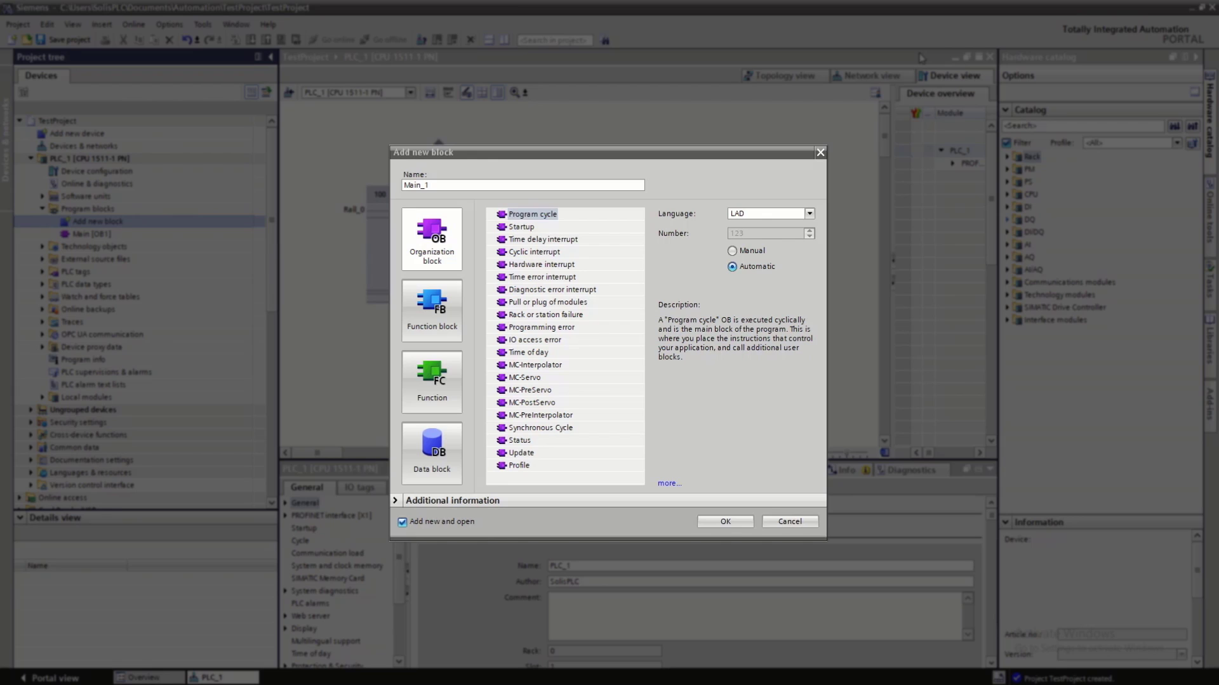
pyautogui.click(431, 314)
pyautogui.click(433, 378)
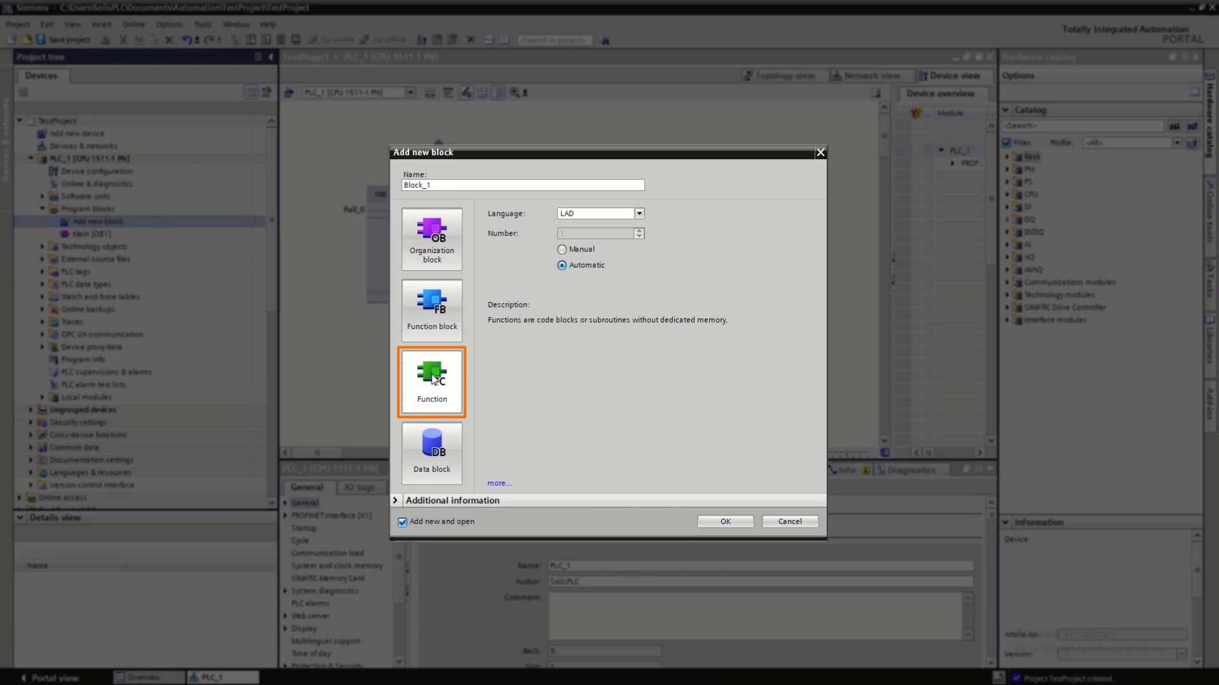
# Step: Switch the new block type to Data block, a Global DB named Data_block_1
pyautogui.click(895, 65)
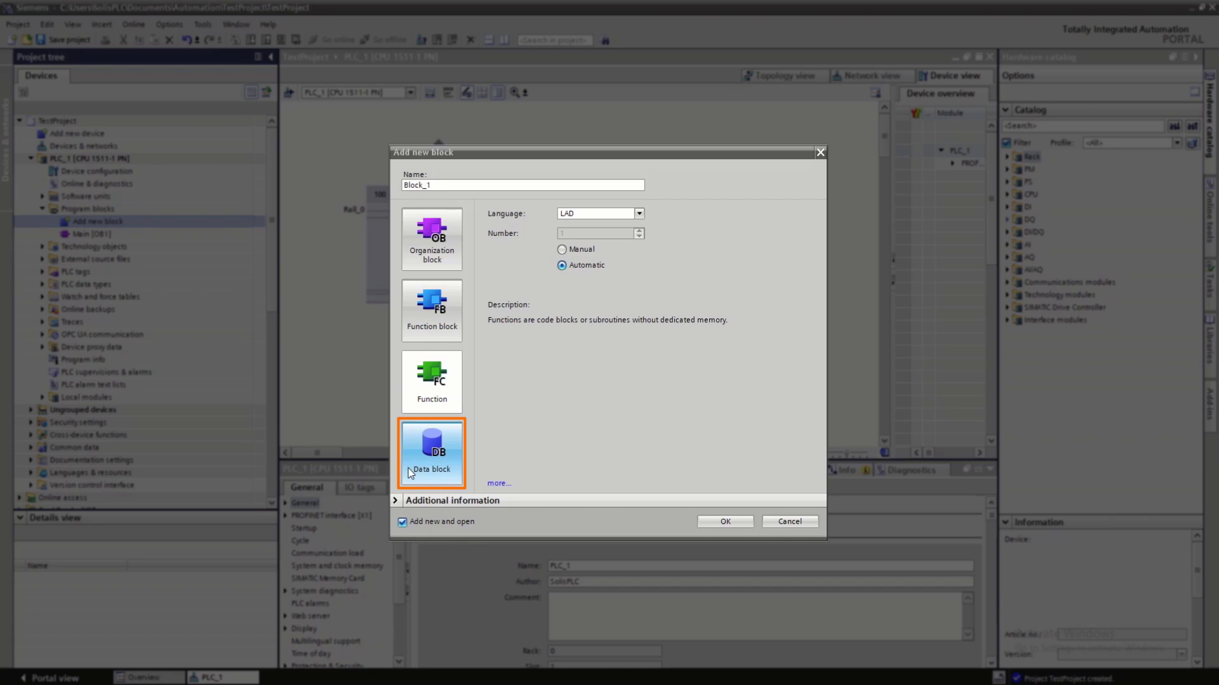
pyautogui.click(434, 458)
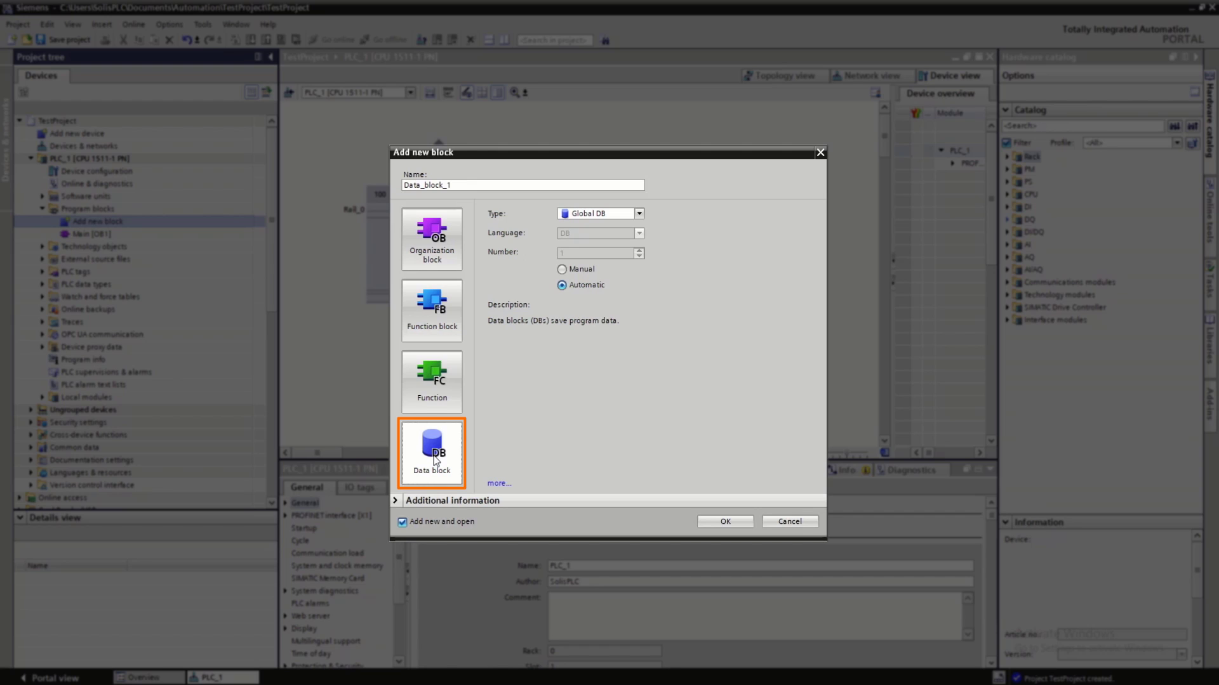
pyautogui.click(911, 59)
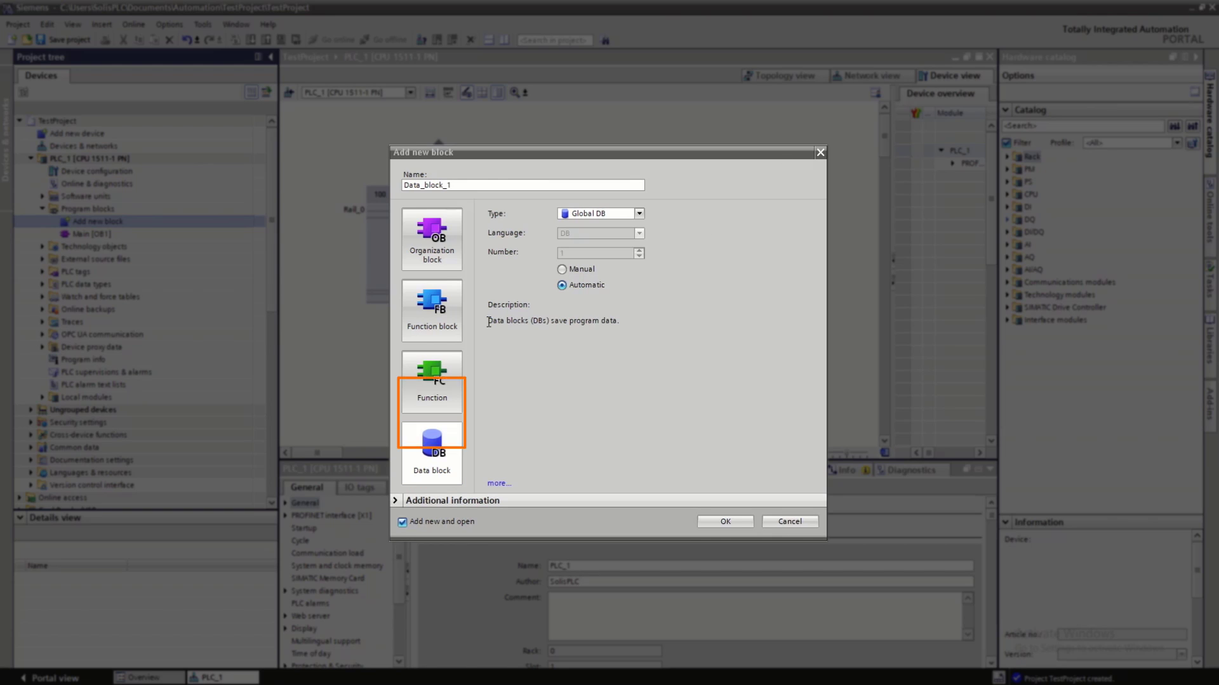
# Step: Create the LAD function block TestFunctionBlock with manual number 1 as FB1
pyautogui.click(422, 315)
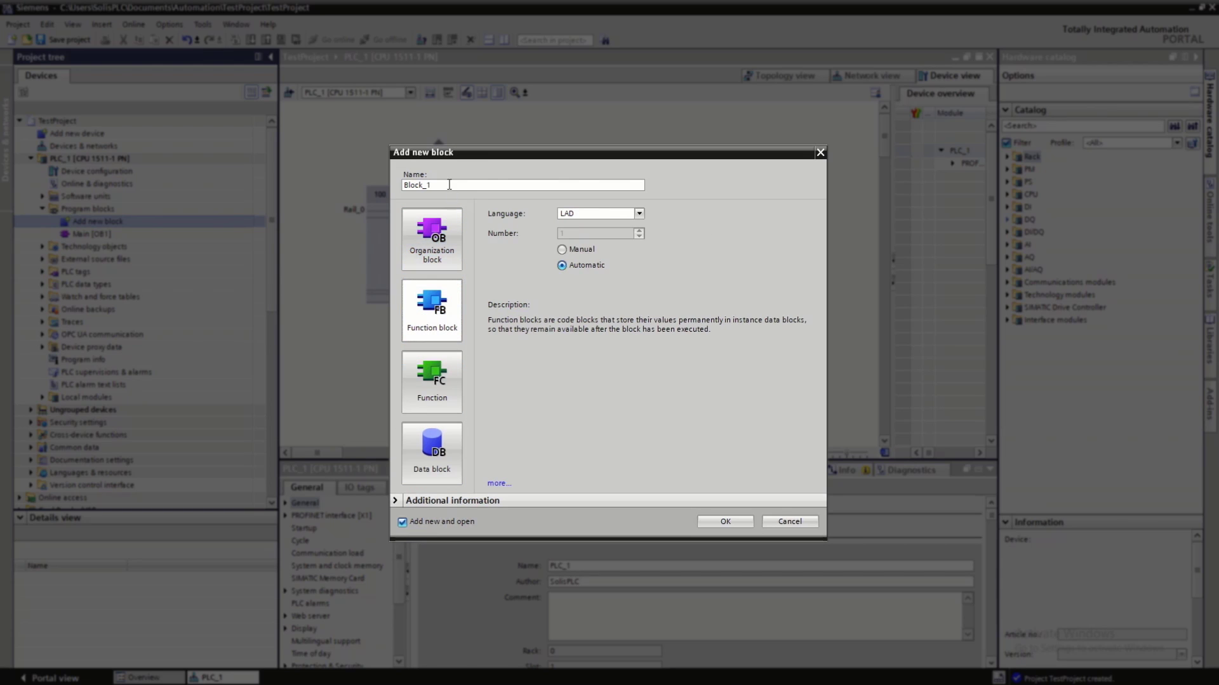
pyautogui.write('TestFunctionBlock')
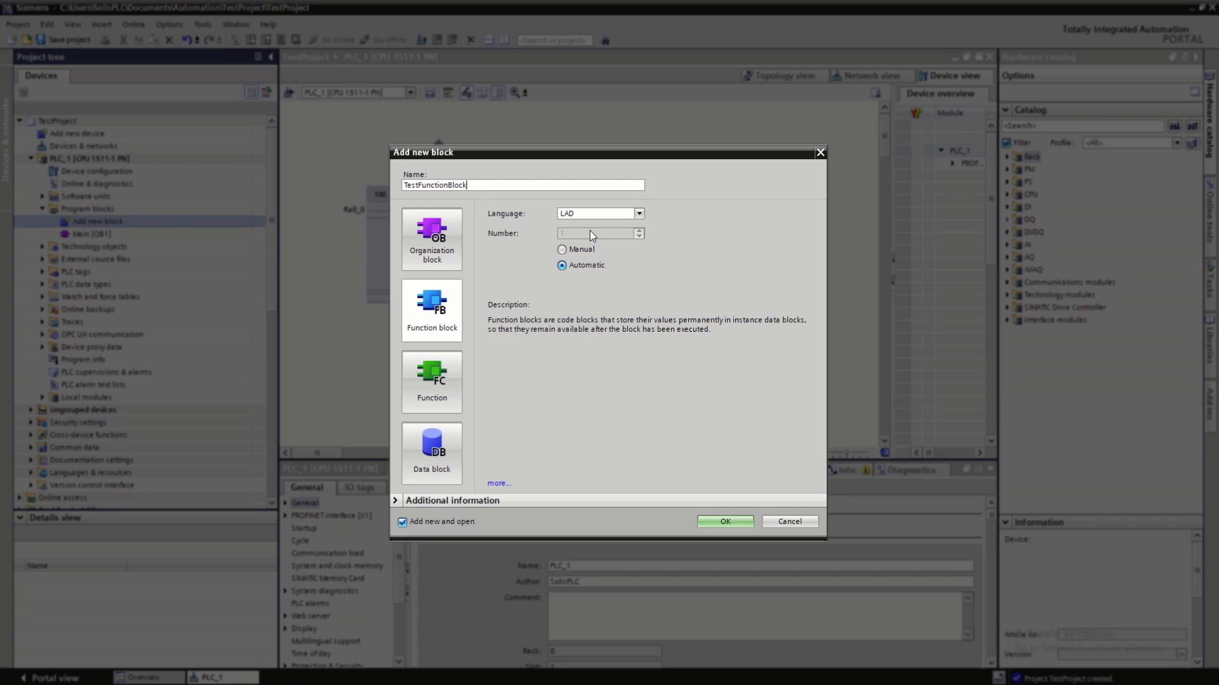
pyautogui.click(562, 253)
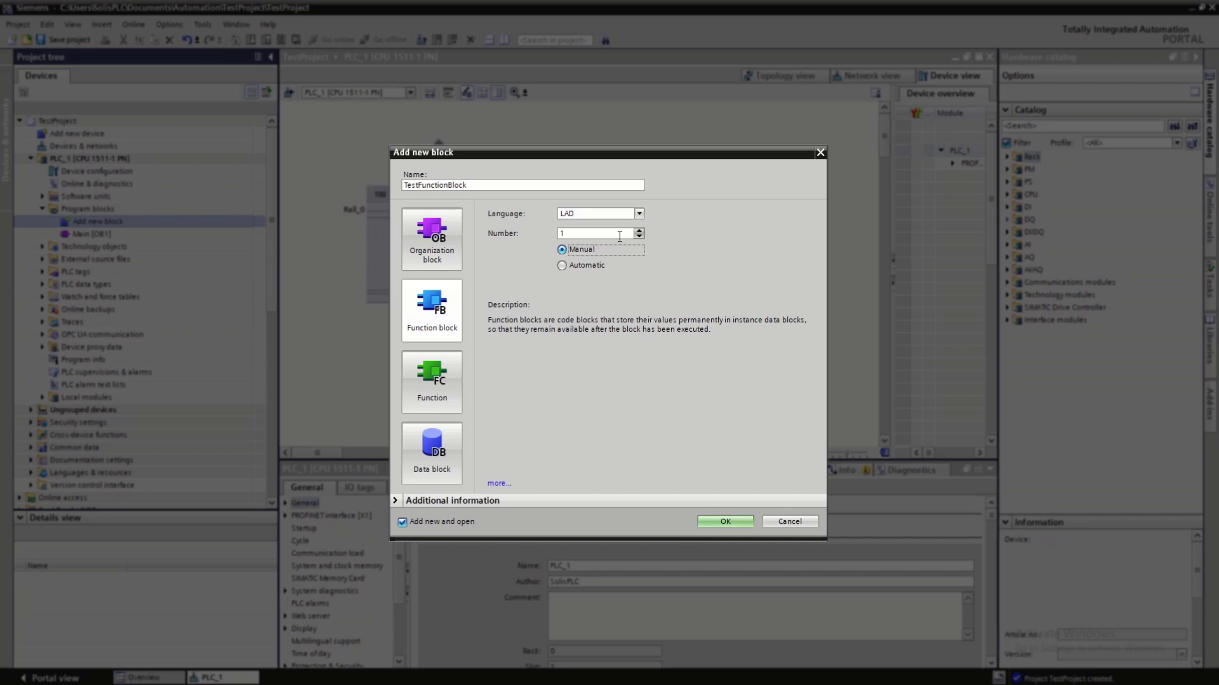
pyautogui.doubleClick(639, 231)
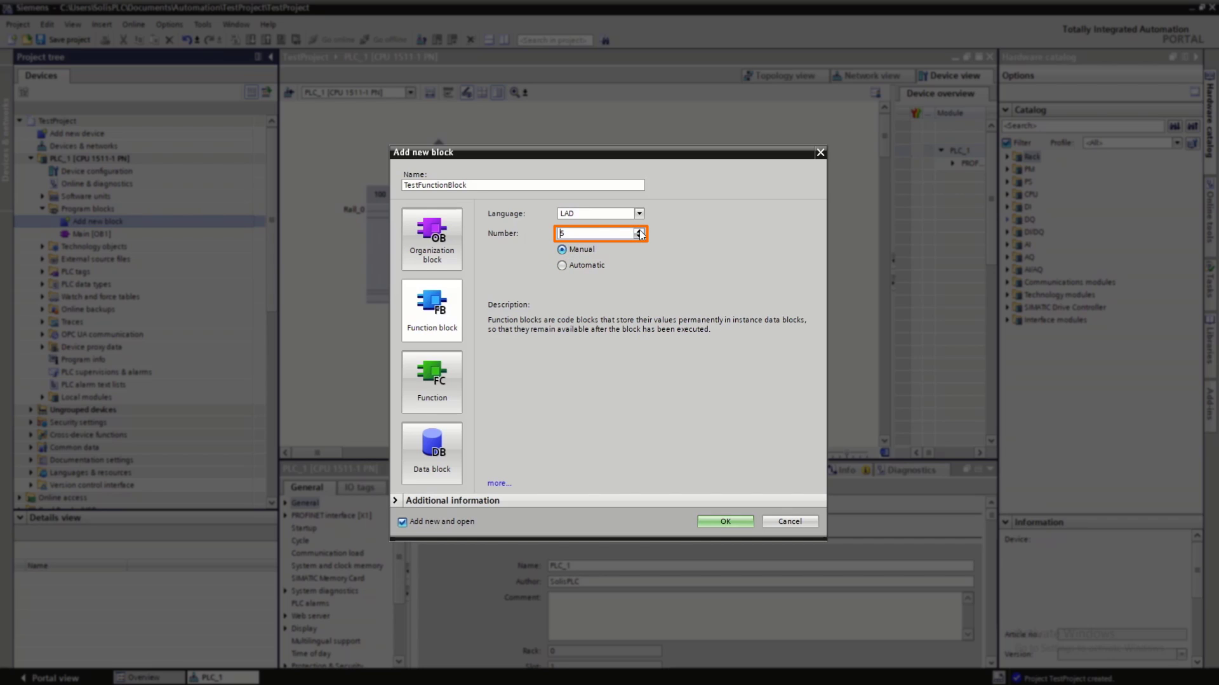
pyautogui.click(639, 237)
pyautogui.click(639, 237)
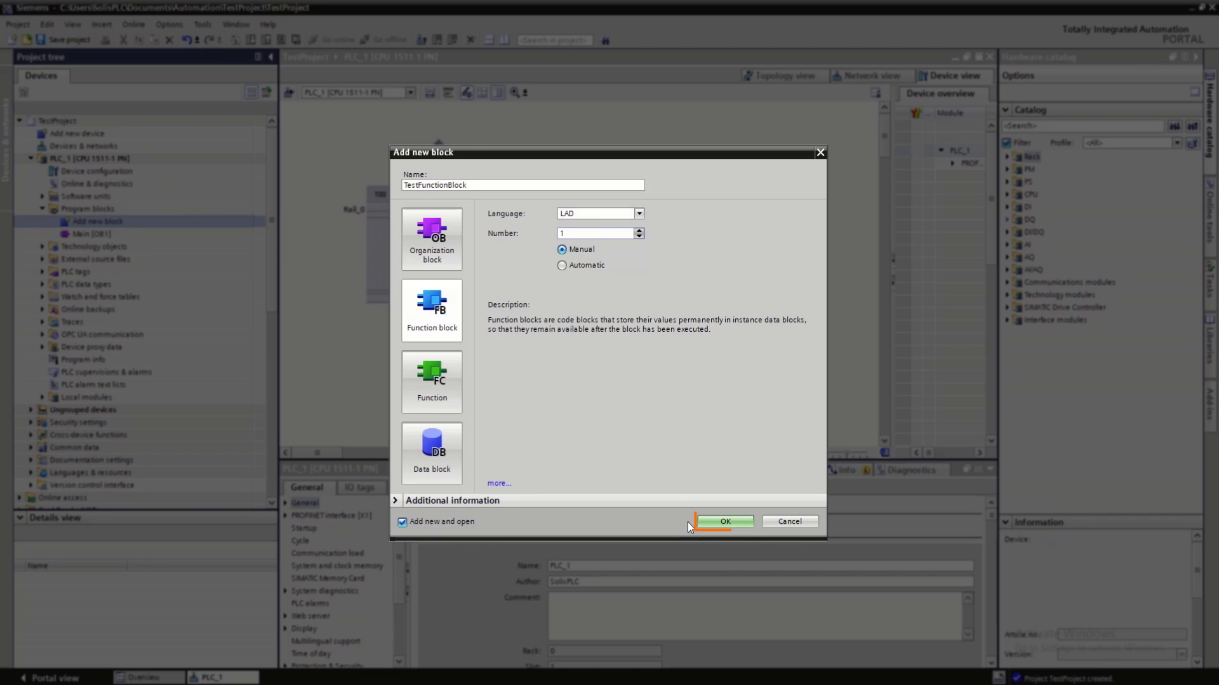
pyautogui.click(725, 522)
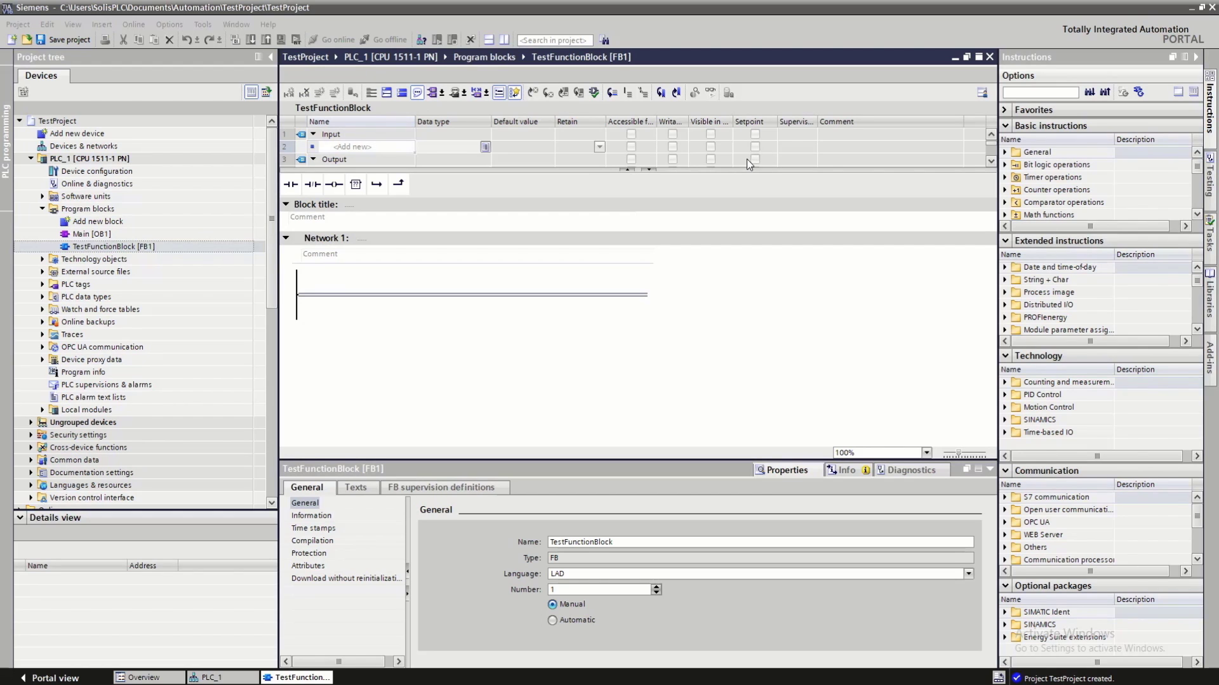
# Step: Enlarge the interface table and declare the inputs Input1 and Input2
pyautogui.click(589, 170)
pyautogui.moveTo(589, 171); pyautogui.dragTo(577, 248)
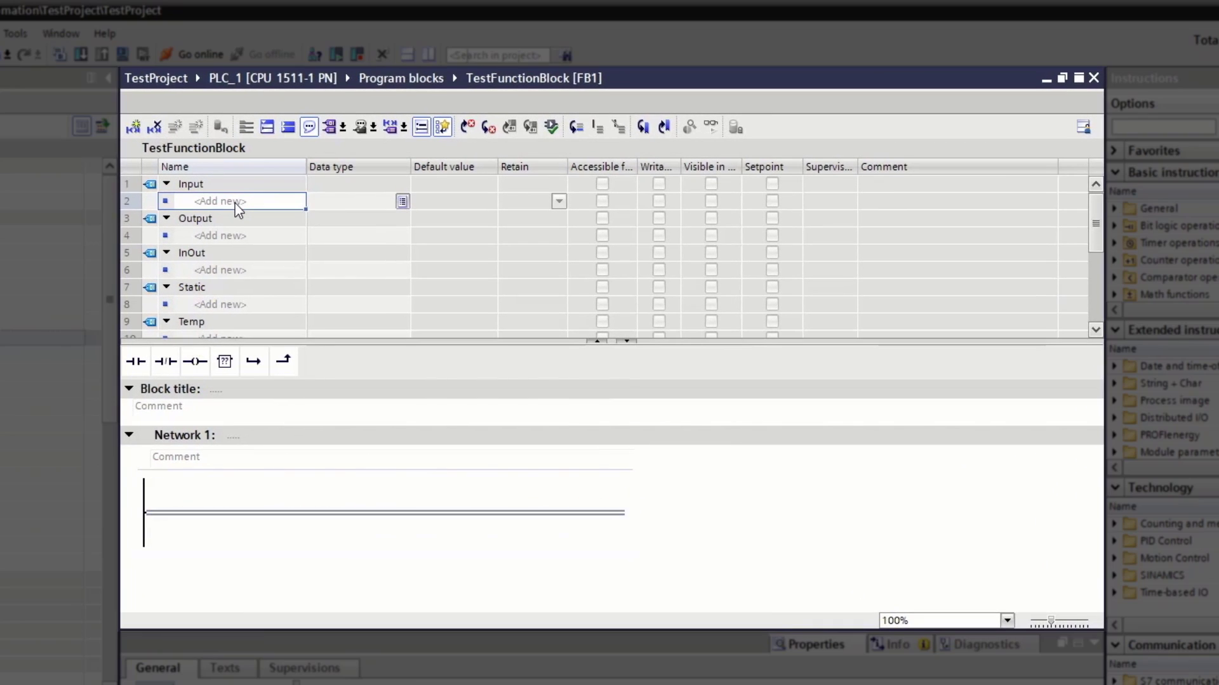
pyautogui.click(356, 157)
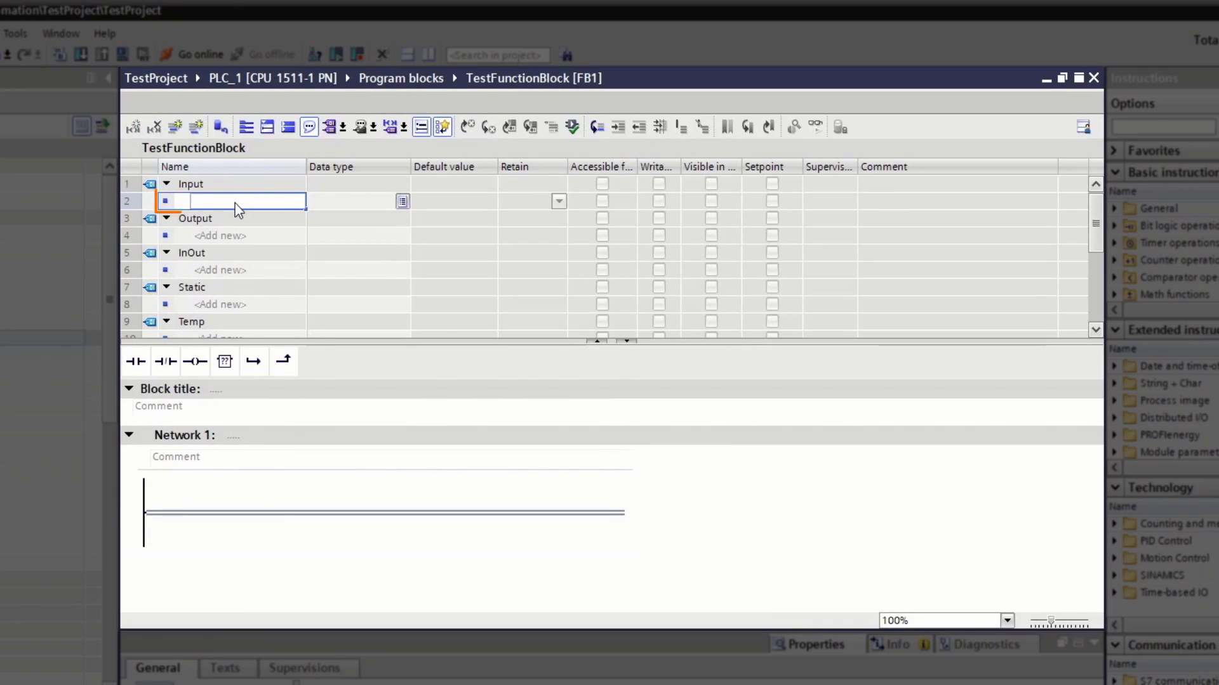
pyautogui.write('Input1')
pyautogui.press('Return')
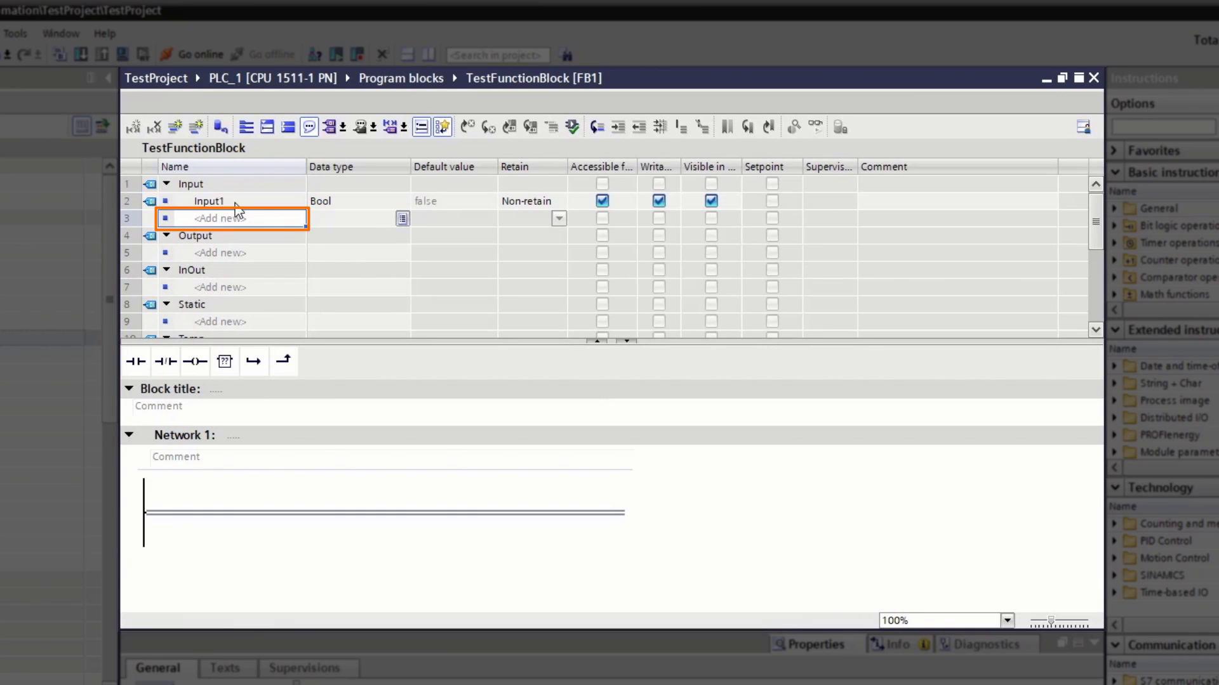
pyautogui.write('Input2')
pyautogui.press('Return')
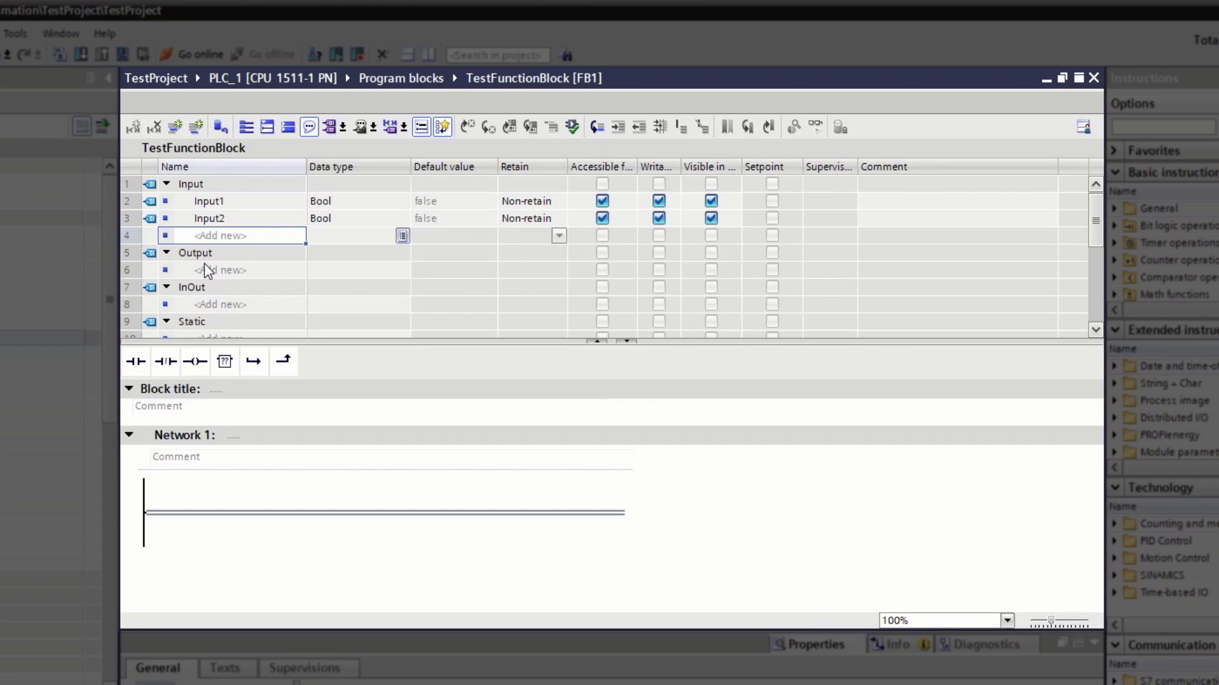
# Step: Add the output parameter Output1, correcting the misspelled 'Outpu1'
pyautogui.click(205, 266)
pyautogui.write('Outpu')
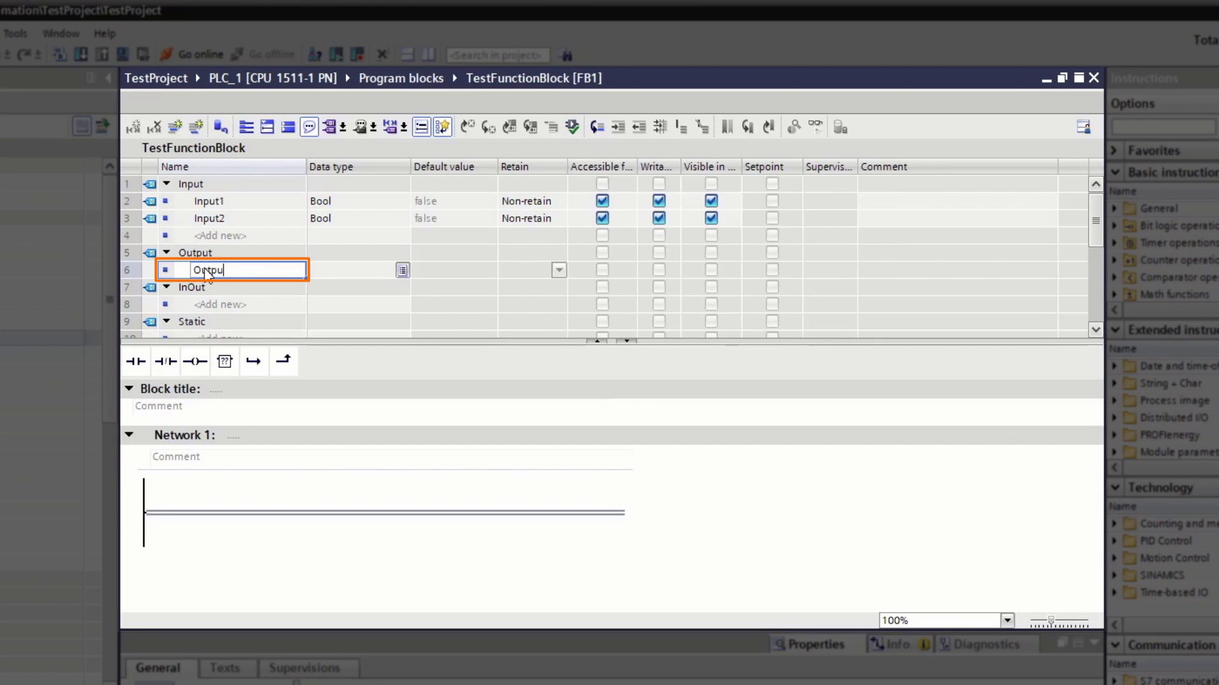
pyautogui.write('1')
pyautogui.press('Return')
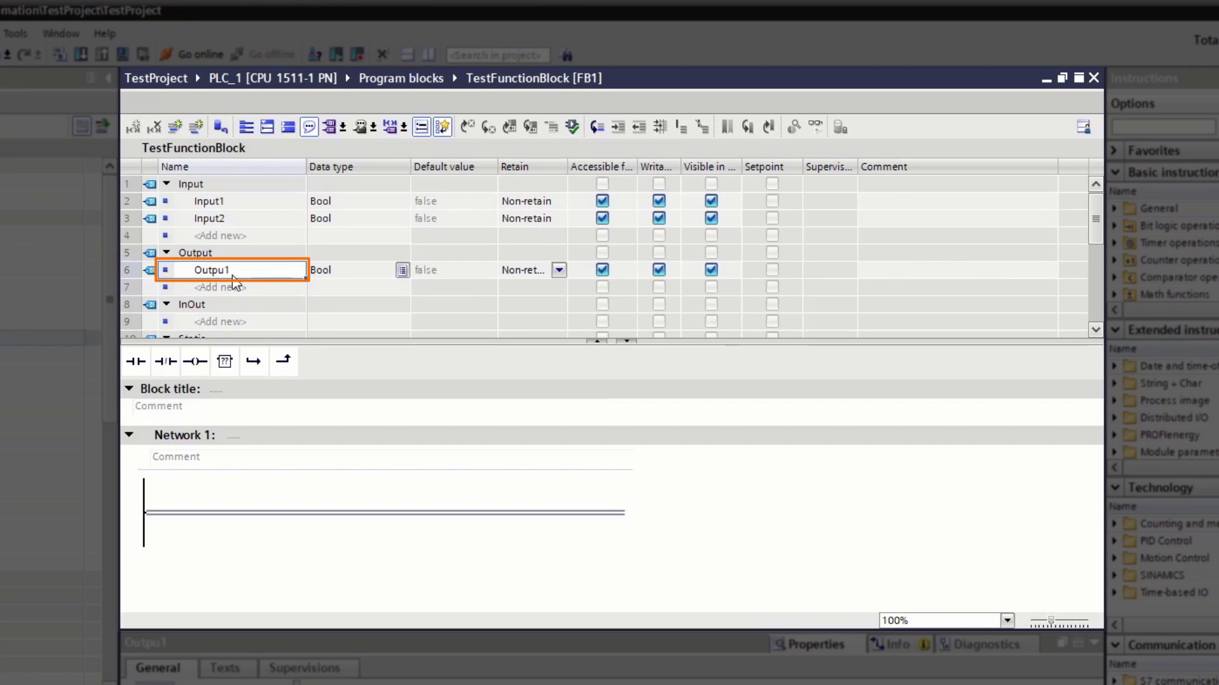
pyautogui.click(233, 272)
pyautogui.click(234, 272)
pyautogui.press('Left')
pyautogui.write('t')
pyautogui.press('Return')
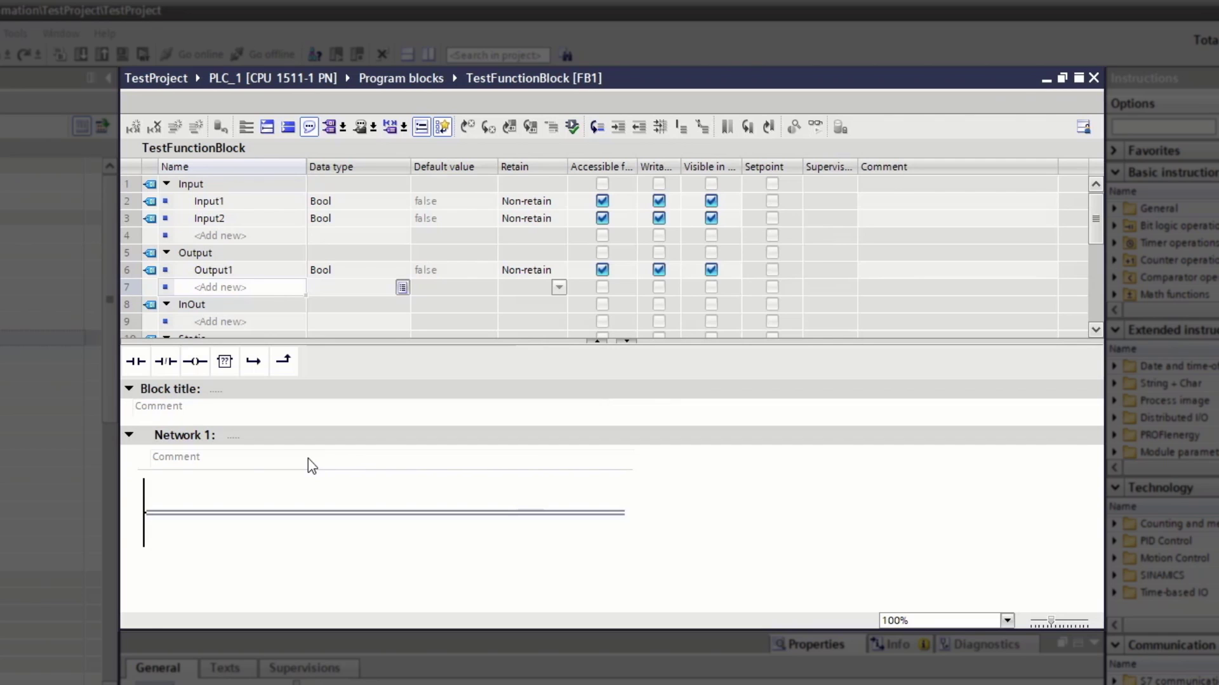
# Step: Insert two series normally open contacts and an output coil in Network 1
pyautogui.click(136, 362)
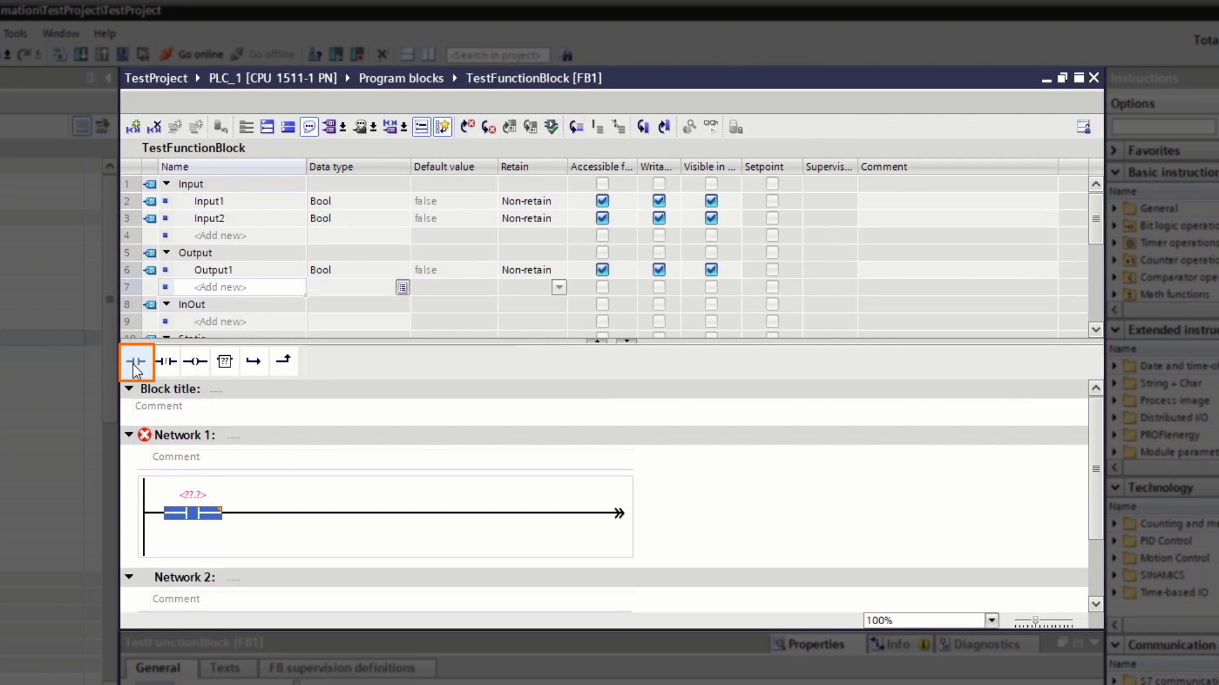
pyautogui.click(136, 361)
pyautogui.click(196, 361)
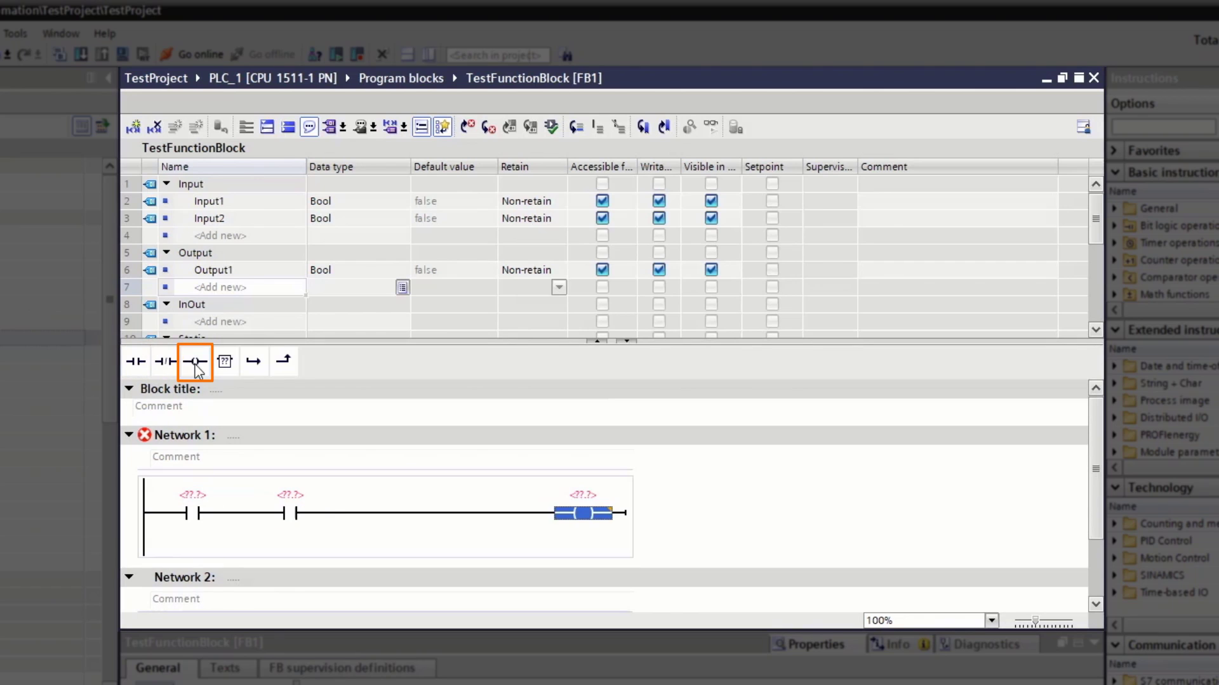
# Step: Assign #Input1 and #Input2 to the contacts and #Output1 to the coil
pyautogui.click(191, 497)
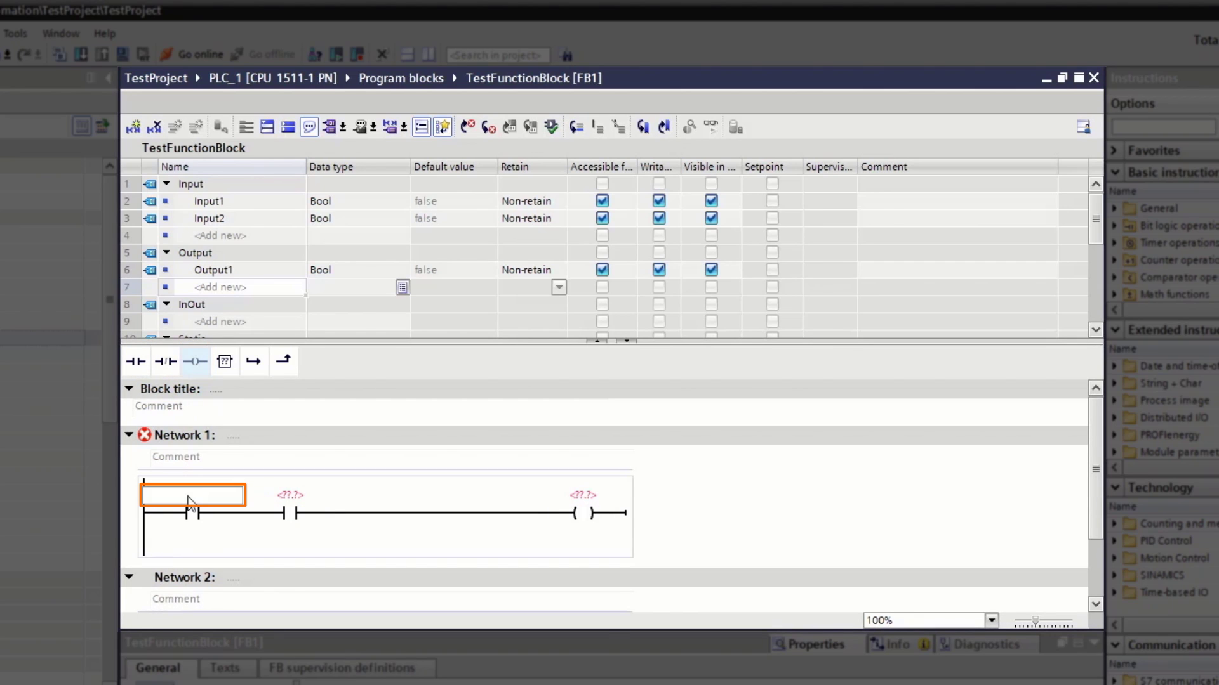
pyautogui.write('In')
pyautogui.click(187, 517)
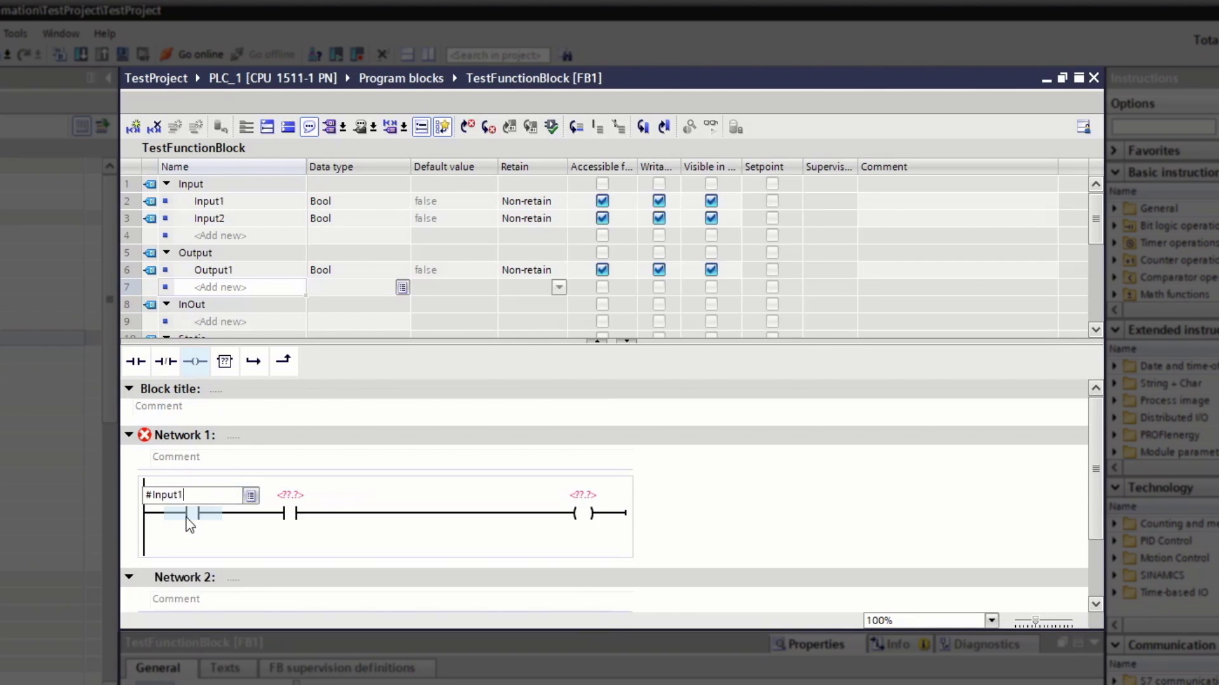
pyautogui.click(296, 497)
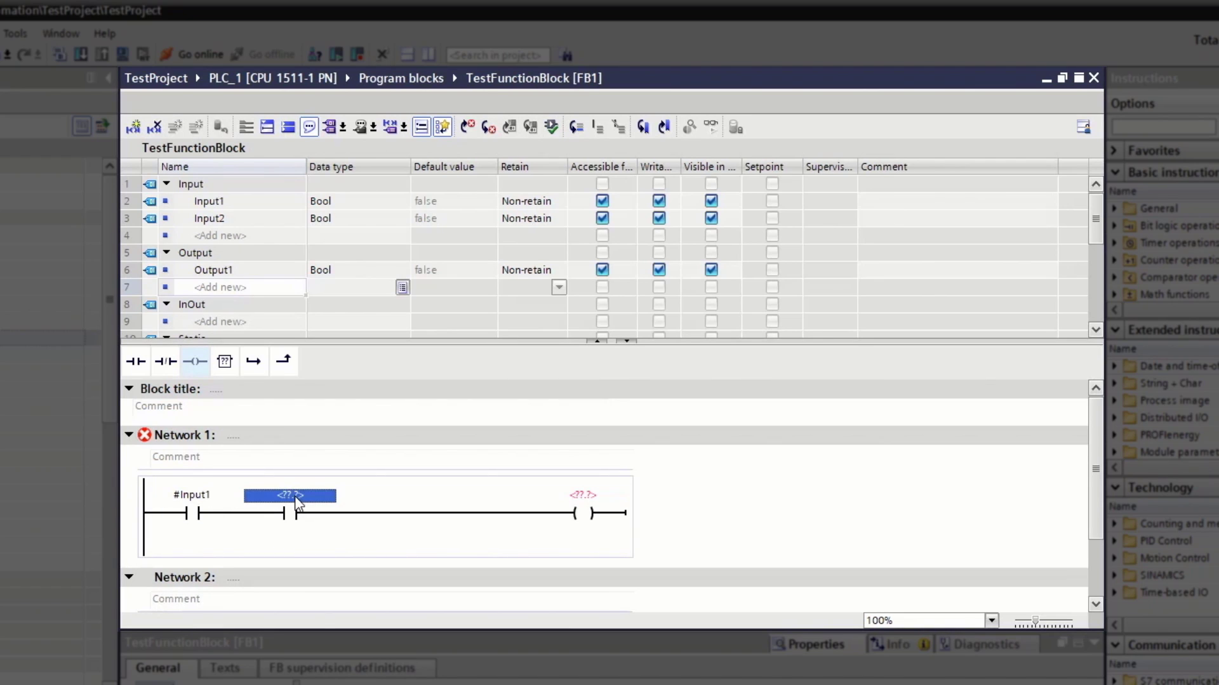
pyautogui.write('I')
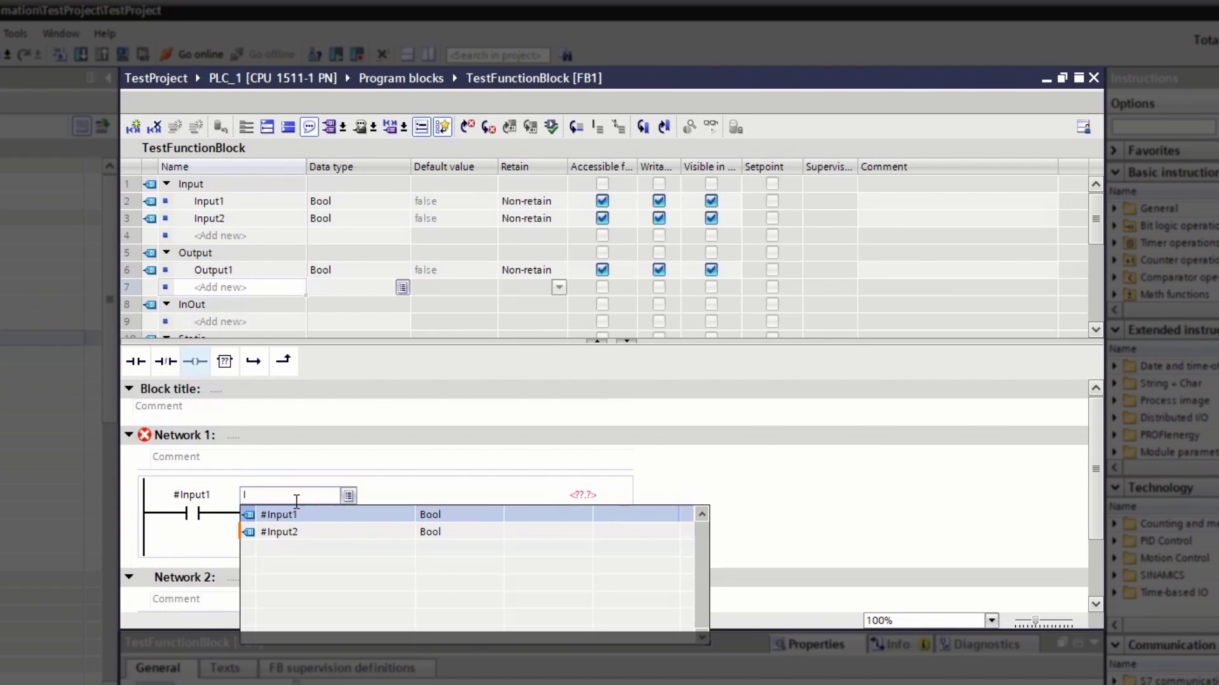
pyautogui.click(285, 533)
pyautogui.click(580, 496)
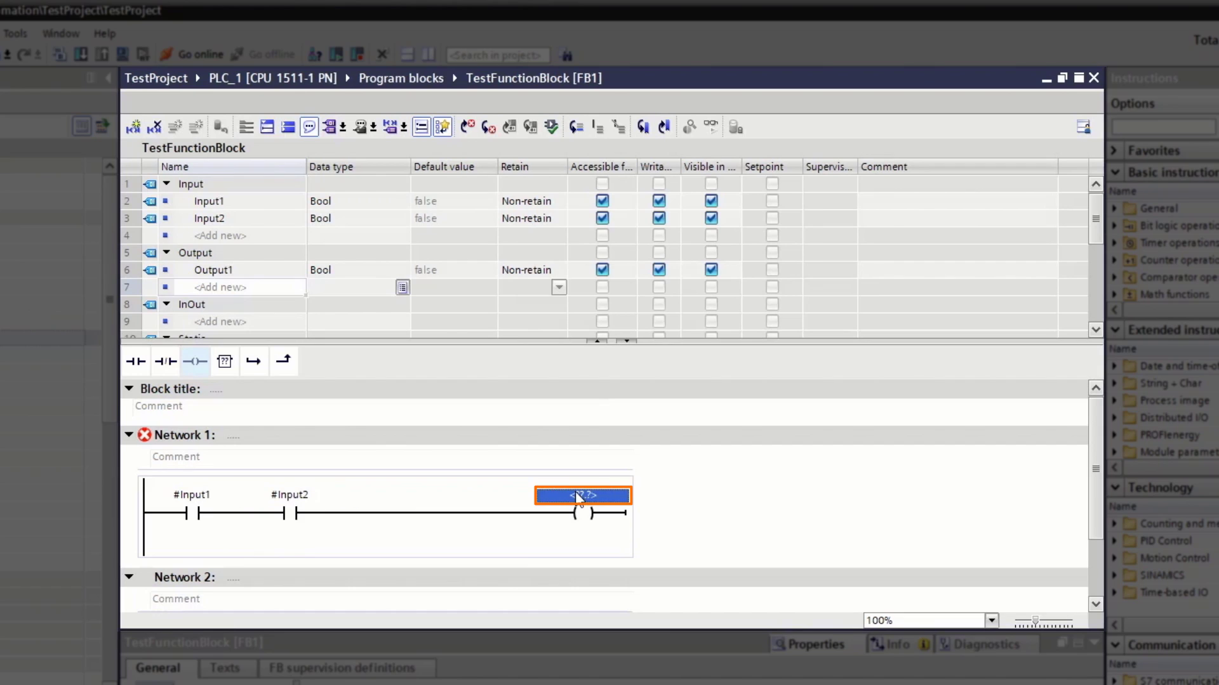
pyautogui.write('O')
pyautogui.click(576, 513)
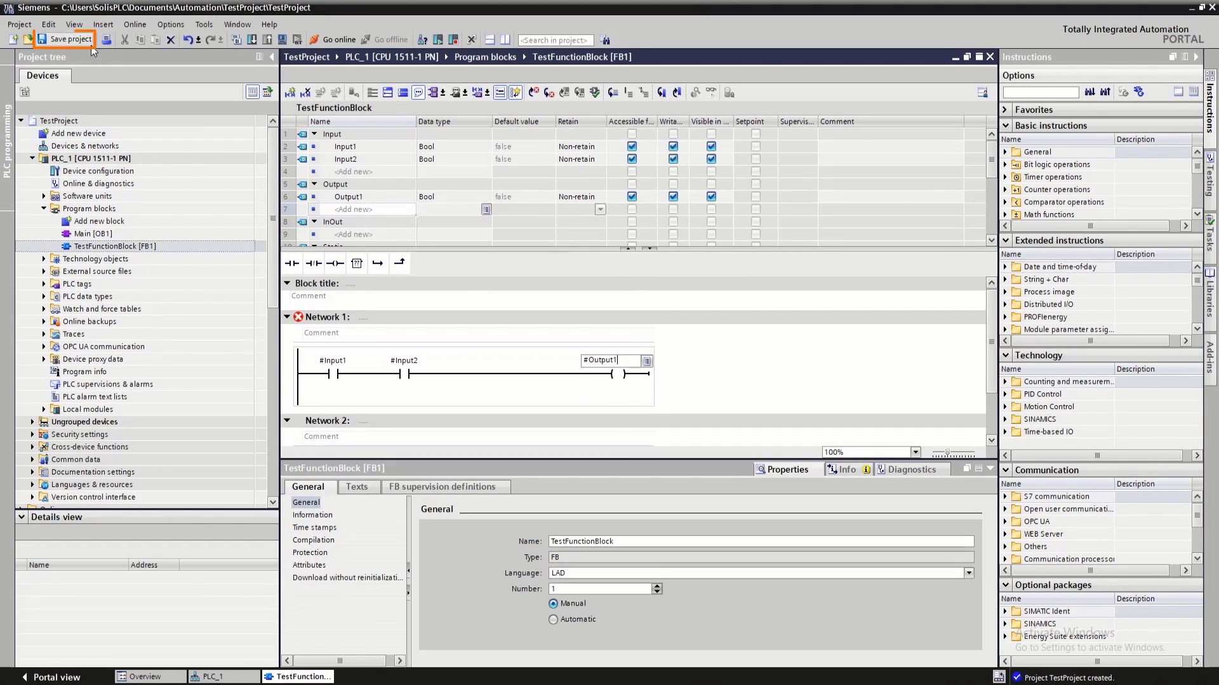
# Step: Save the project and place a TestFunctionBlock call into Network 1 of Main [OB1]
pyautogui.click(63, 39)
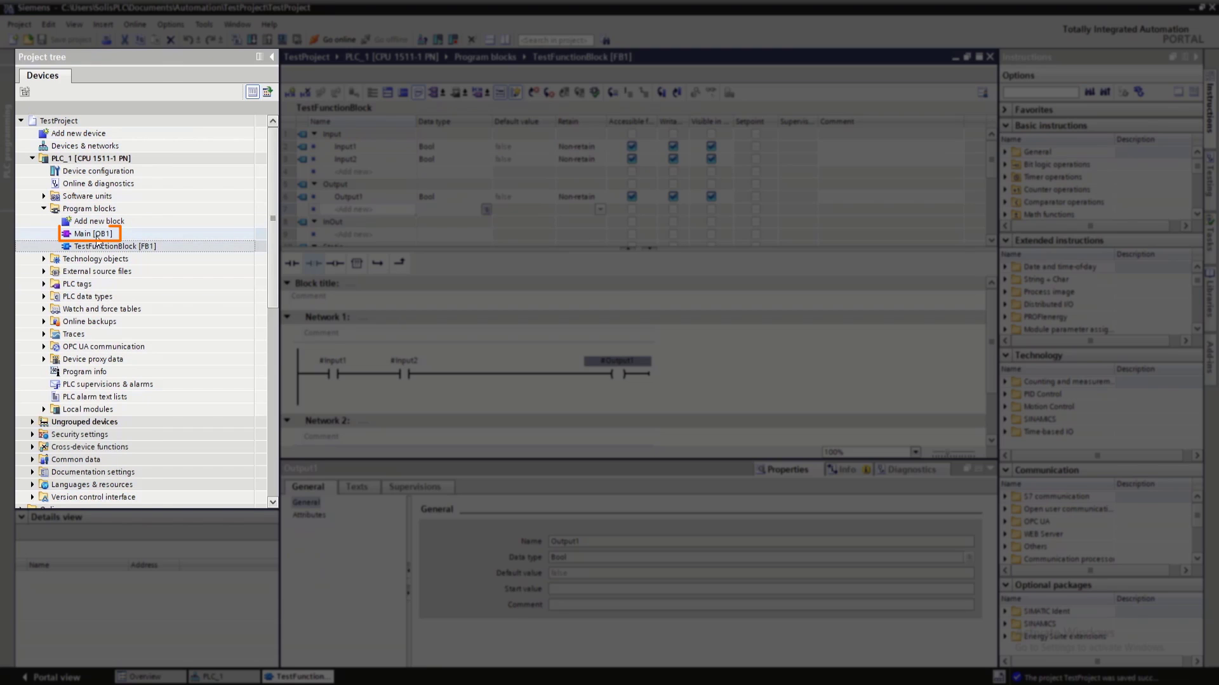
pyautogui.doubleClick(95, 235)
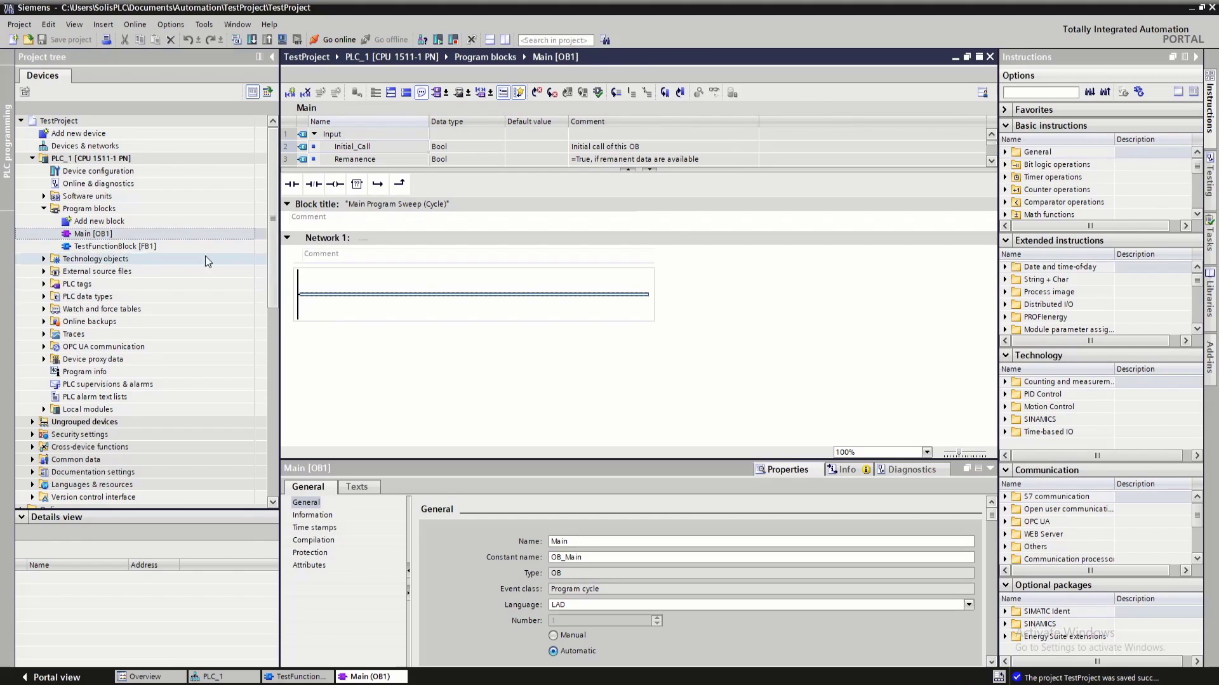
pyautogui.click(95, 249)
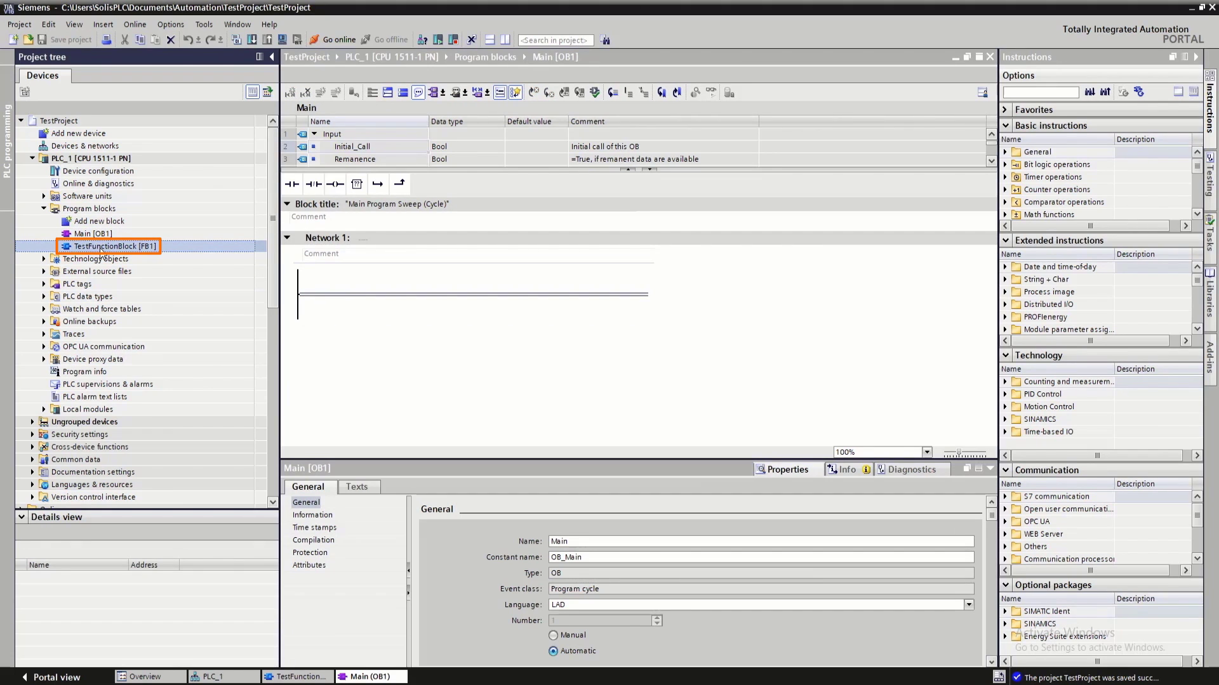
pyautogui.moveTo(116, 252); pyautogui.dragTo(416, 303)
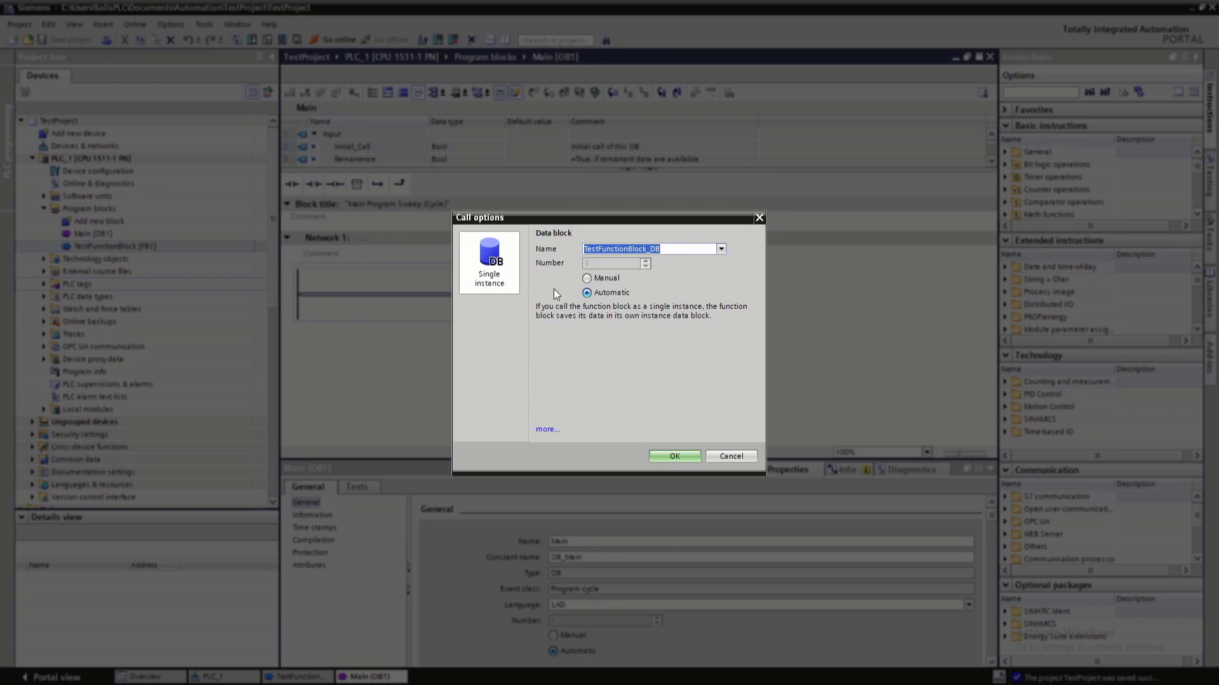
# Step: Create the instance data block TestFunctionBlock_DB with manual number 1
pyautogui.click(588, 280)
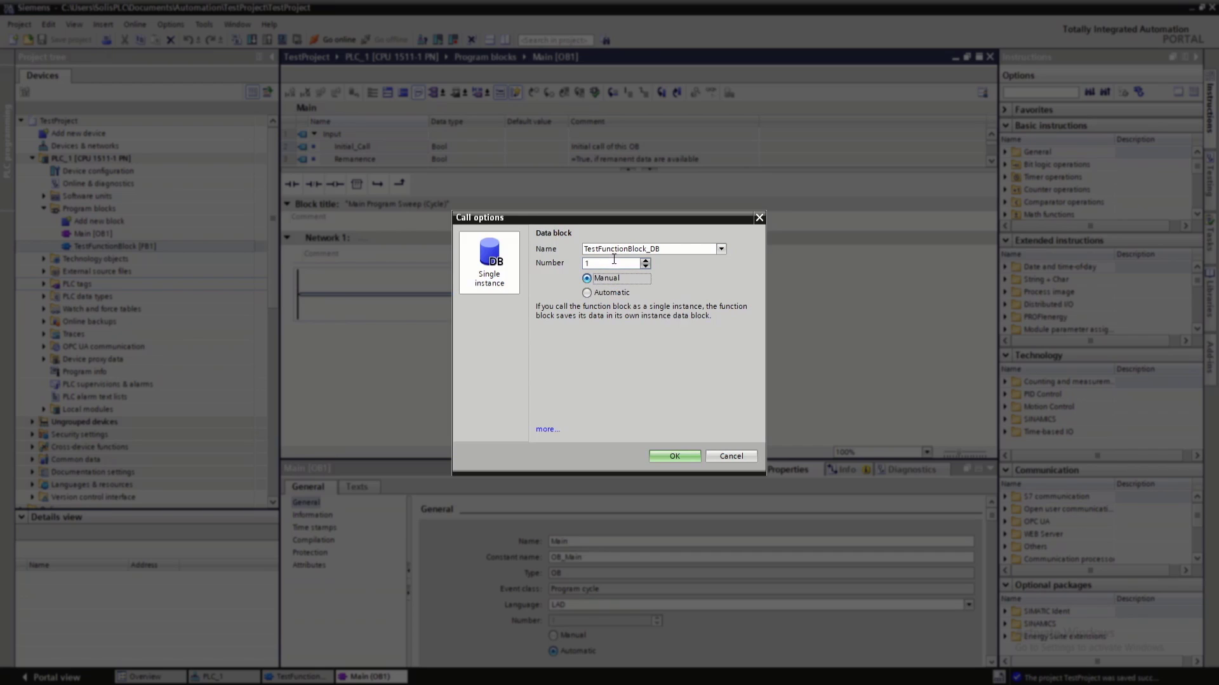
pyautogui.click(648, 249)
pyautogui.click(666, 253)
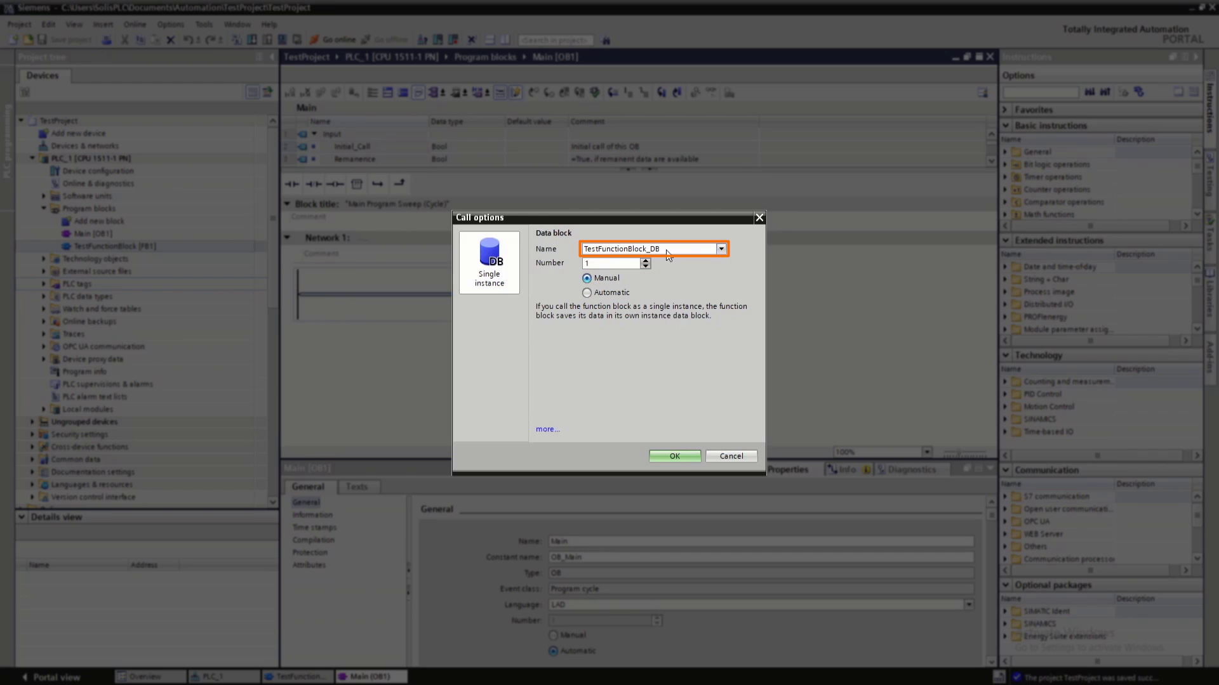
pyautogui.press('BackSpace')
pyautogui.press('BackSpace')
pyautogui.write('_')
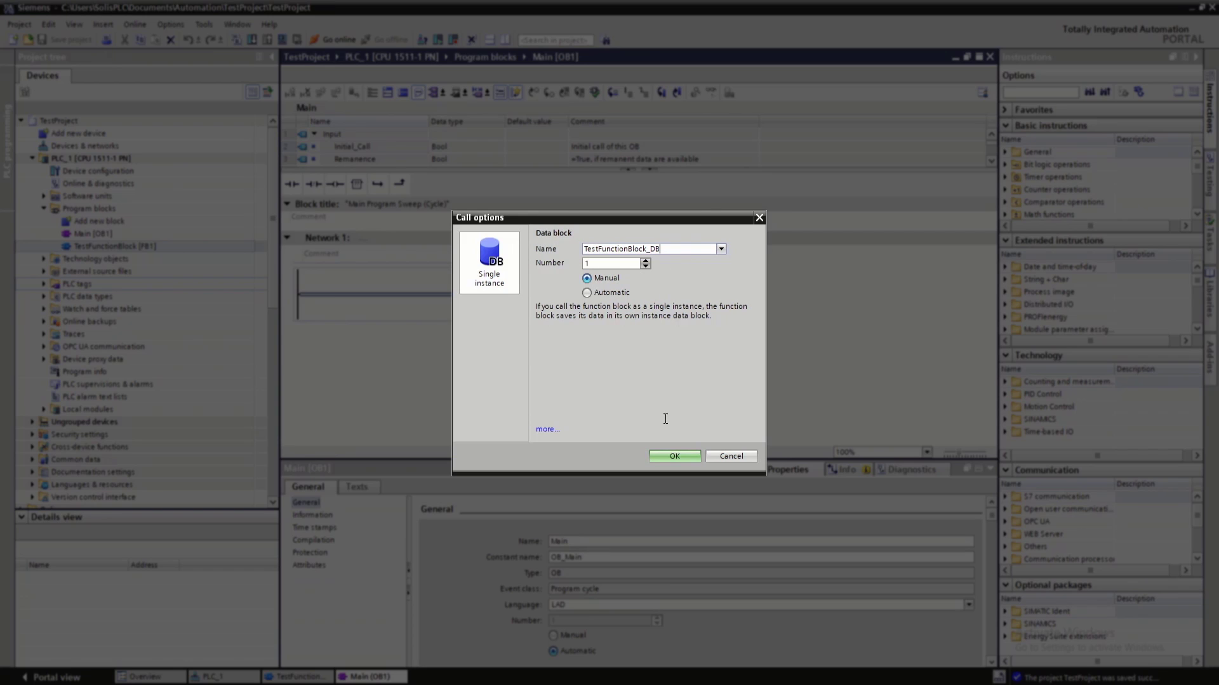
pyautogui.click(665, 457)
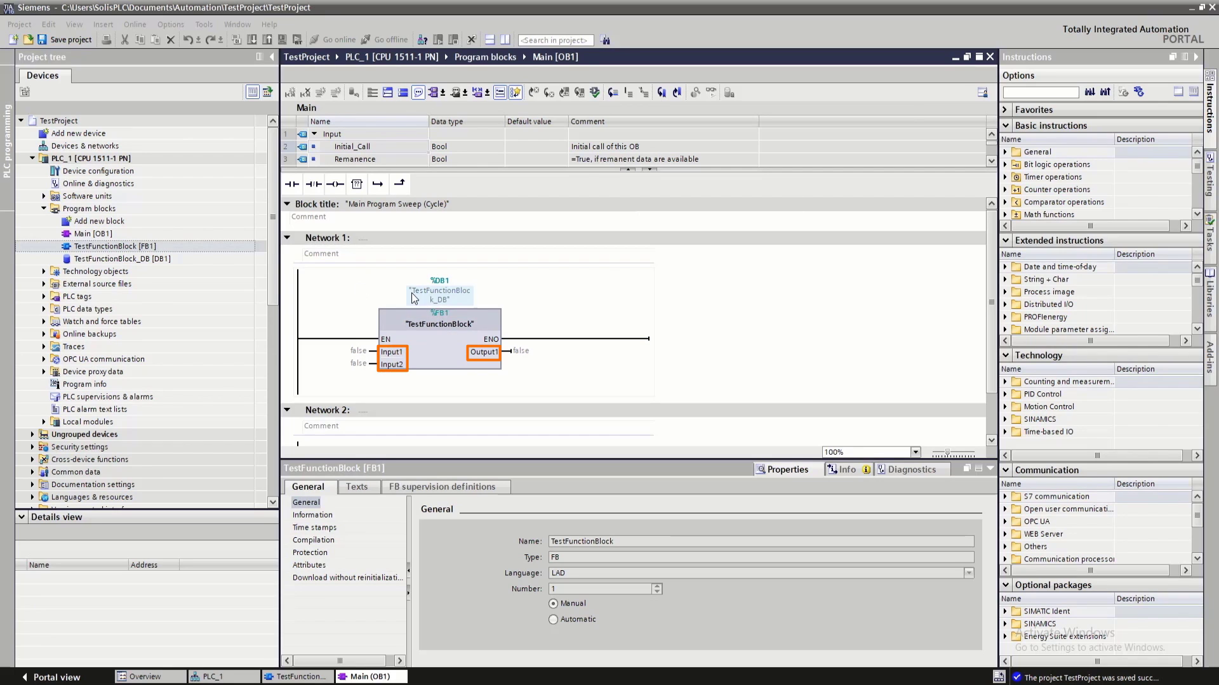
# Step: Compile TestFunctionBlock_DB [DB1] with Ctrl+B, then close the DB and Main editors
pyautogui.doubleClick(127, 260)
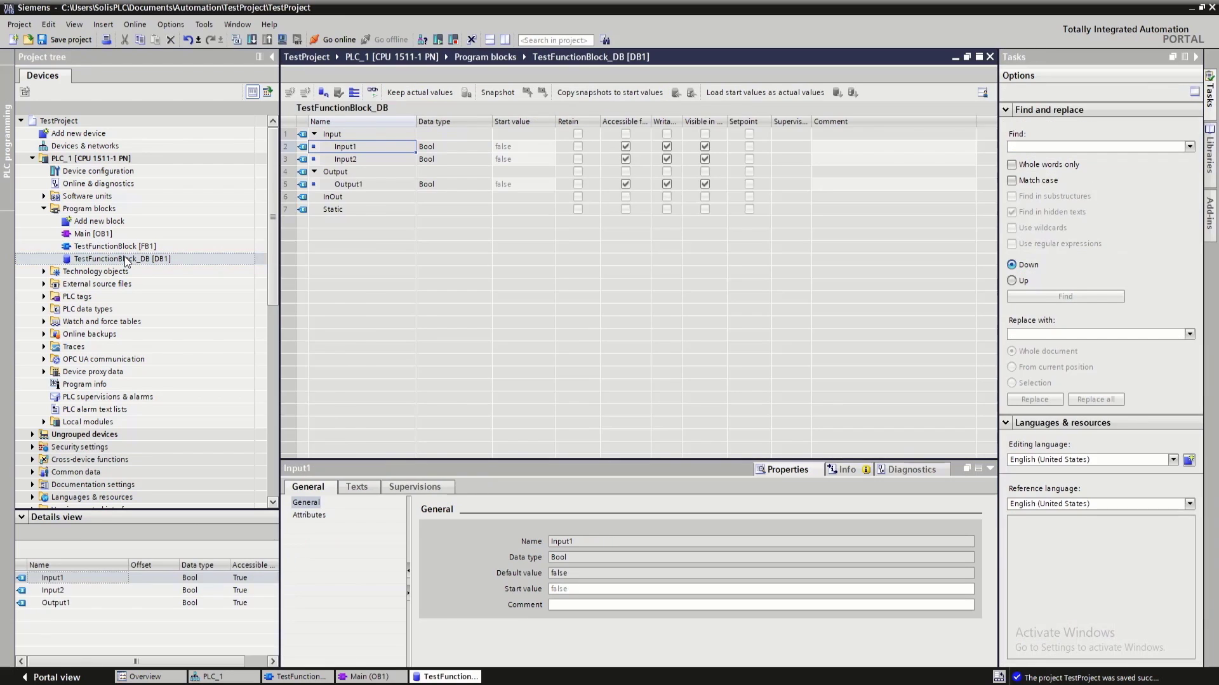
pyautogui.hotkey('ctrl', 'b')
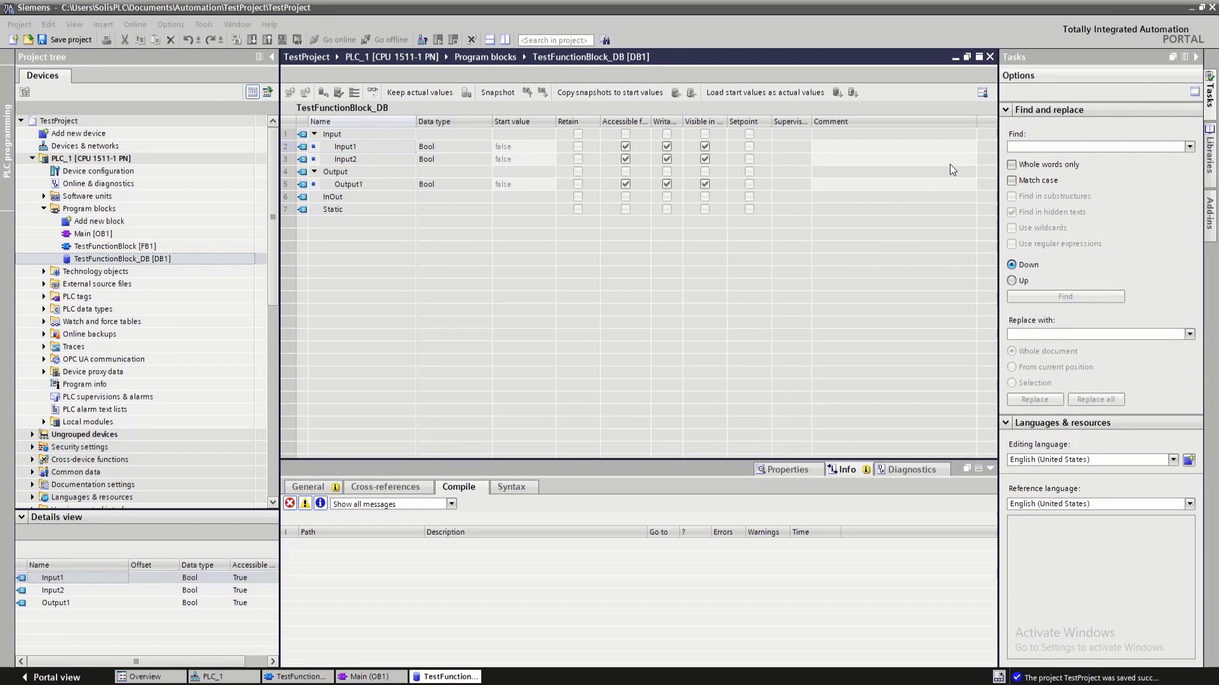
pyautogui.click(990, 57)
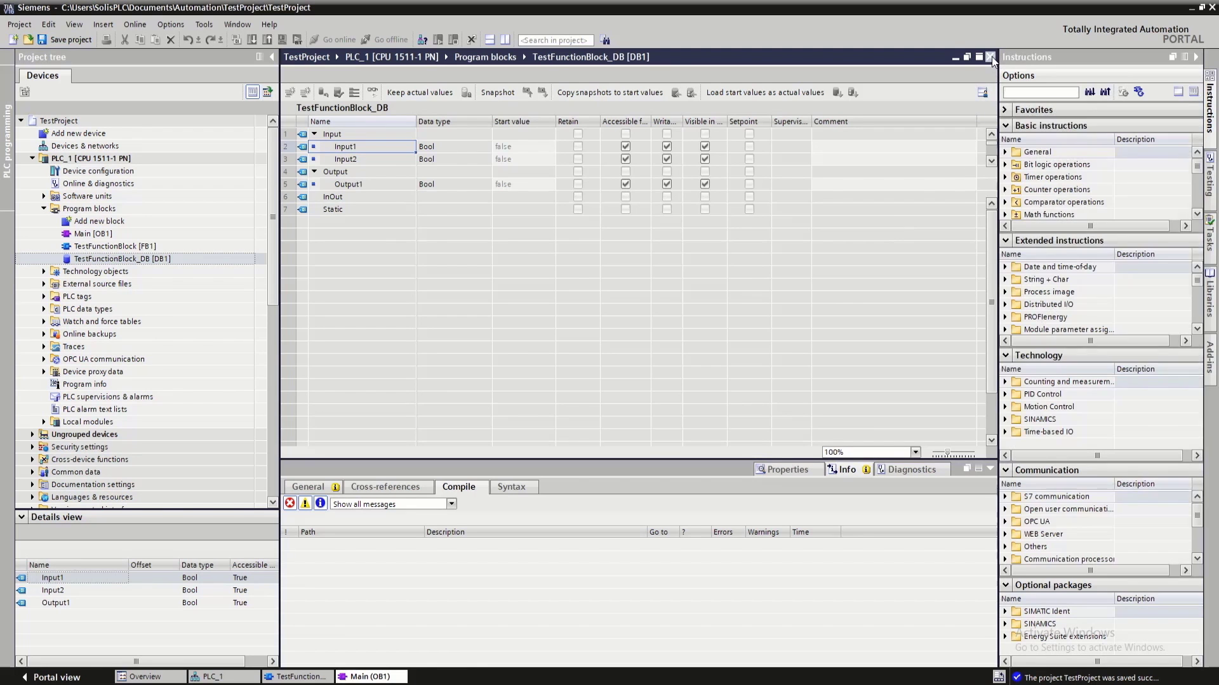
pyautogui.click(990, 57)
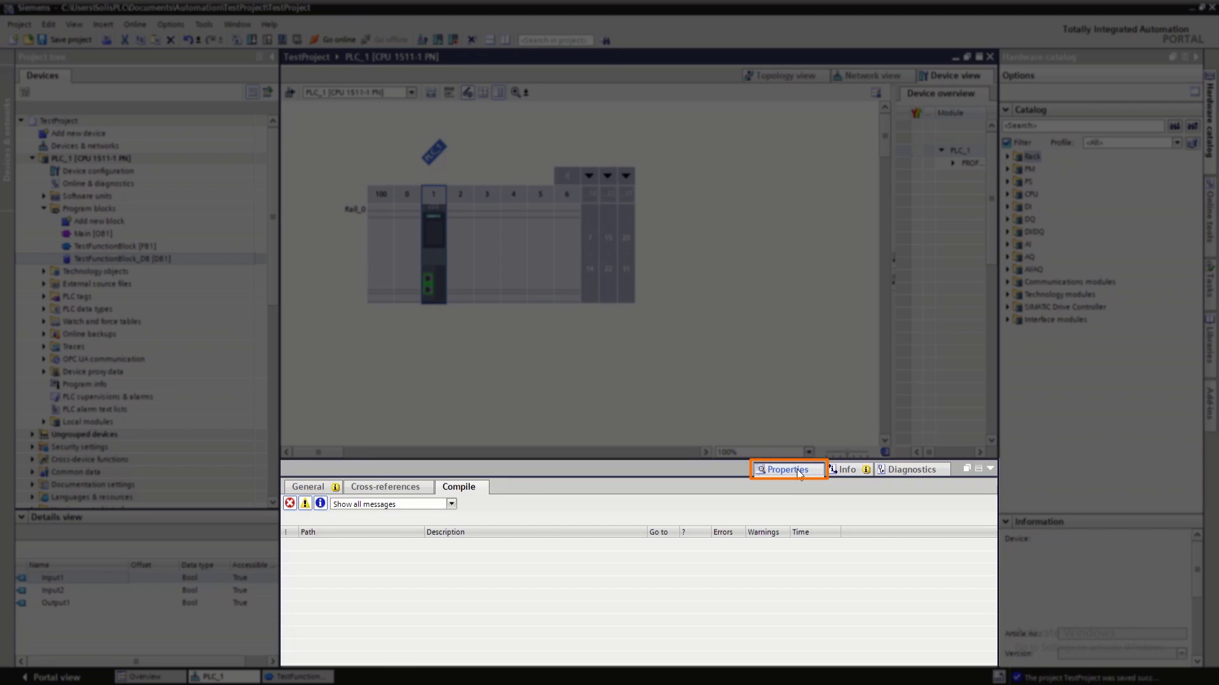
pyautogui.click(798, 473)
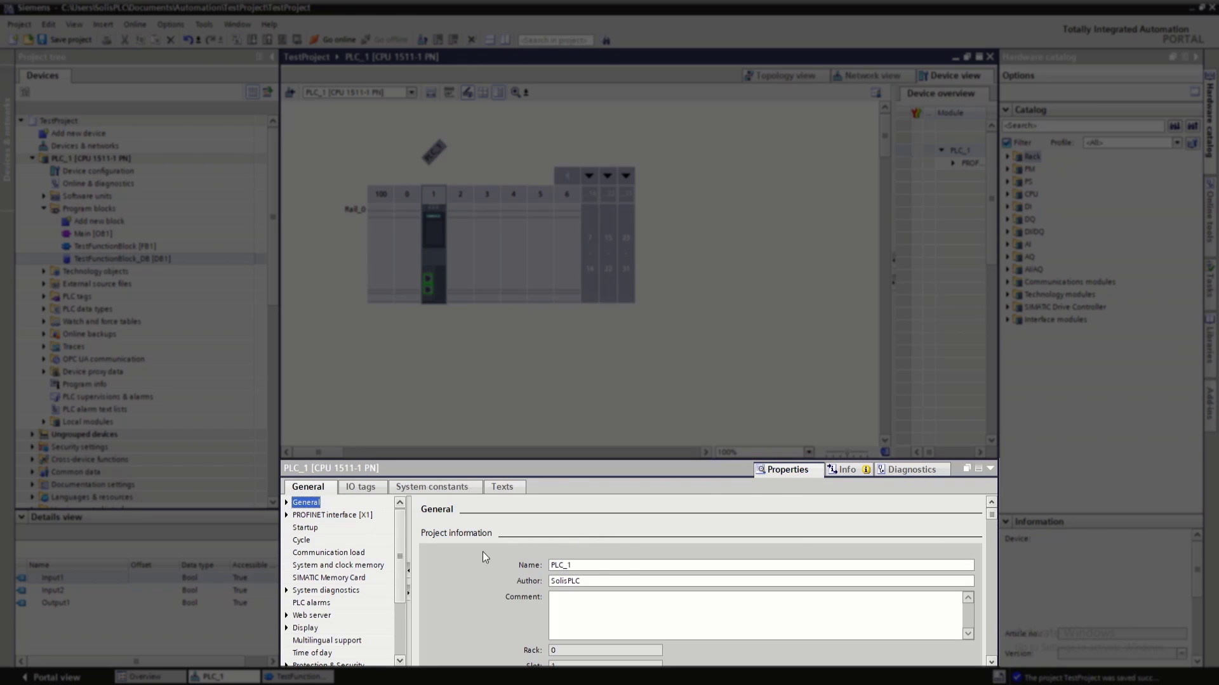
pyautogui.click(286, 516)
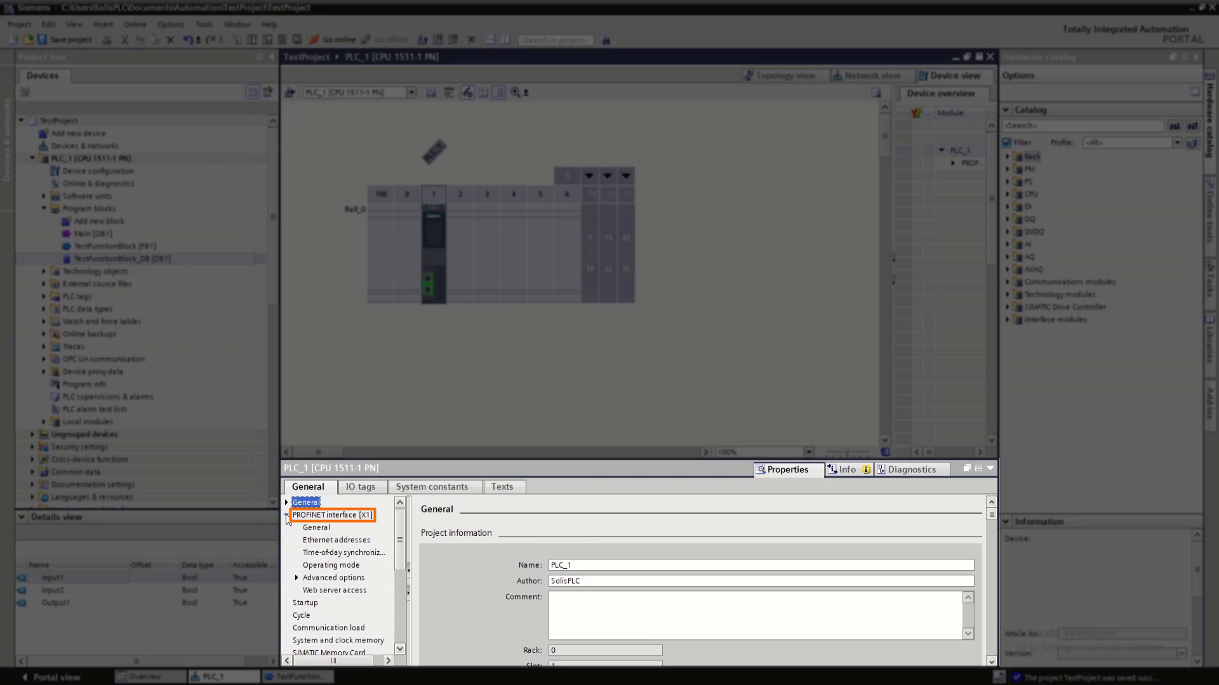
pyautogui.click(317, 528)
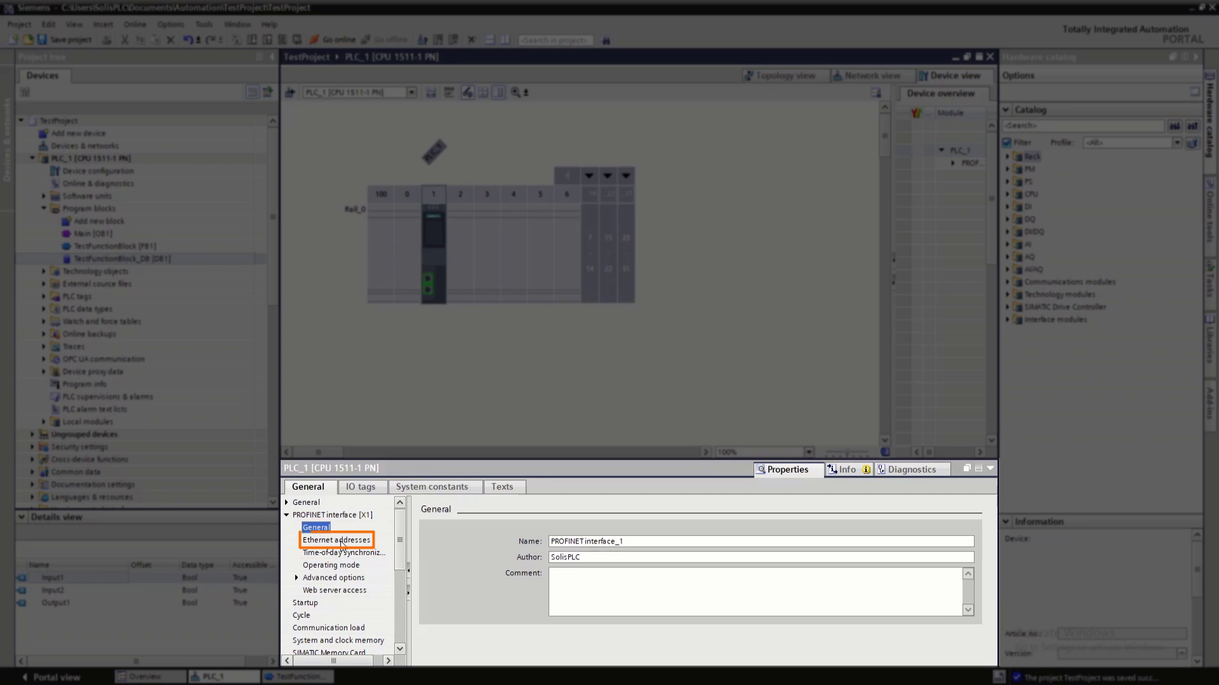
pyautogui.click(341, 543)
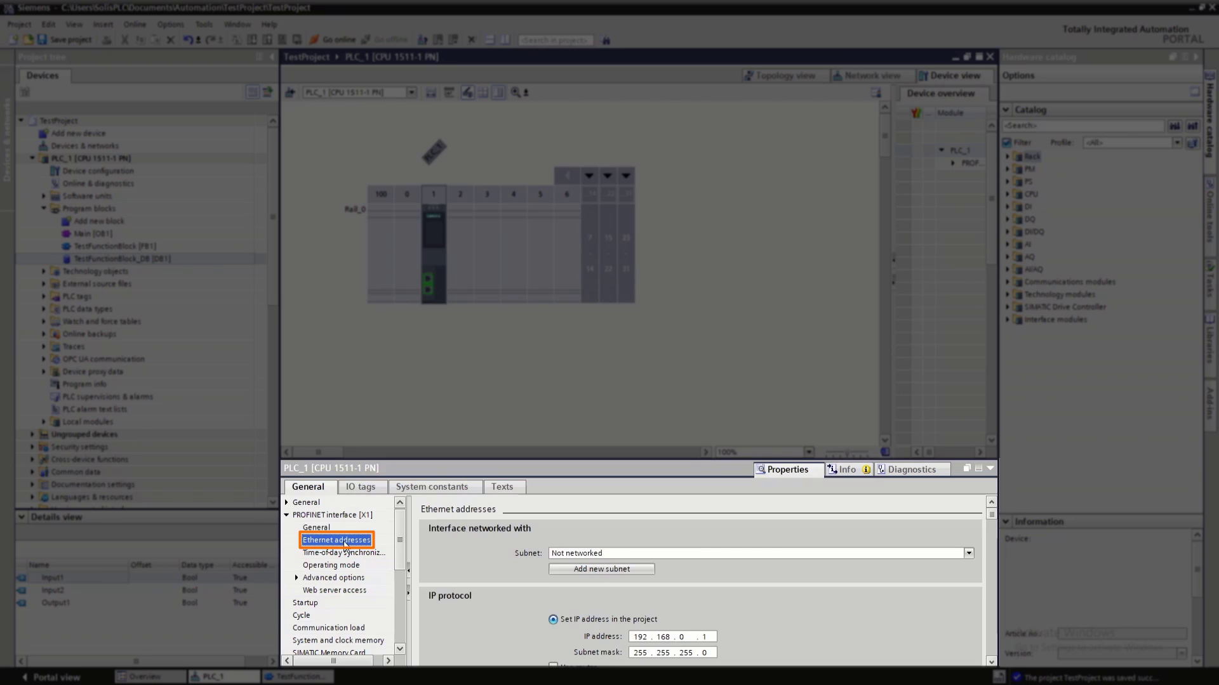
pyautogui.click(586, 570)
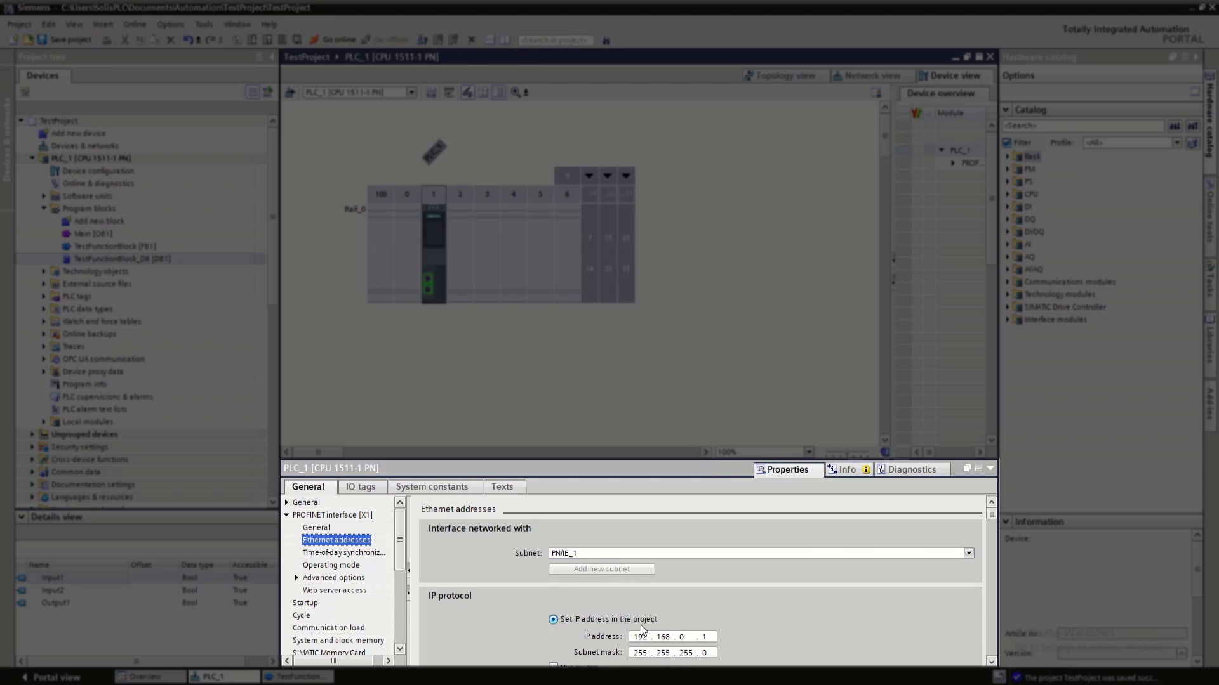
pyautogui.scroll(-1, 660, 634)
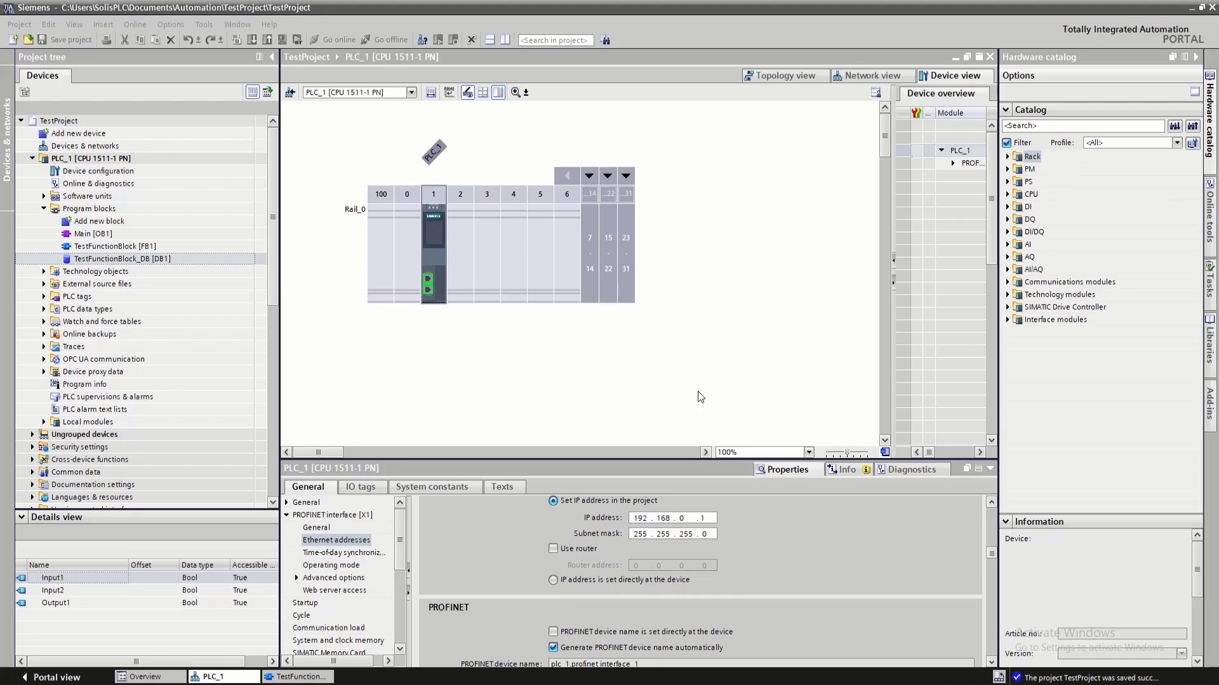
# Step: Show the network view, inspect the PN/IE_1 subnet's properties, and select PLC_1
pyautogui.click(946, 143)
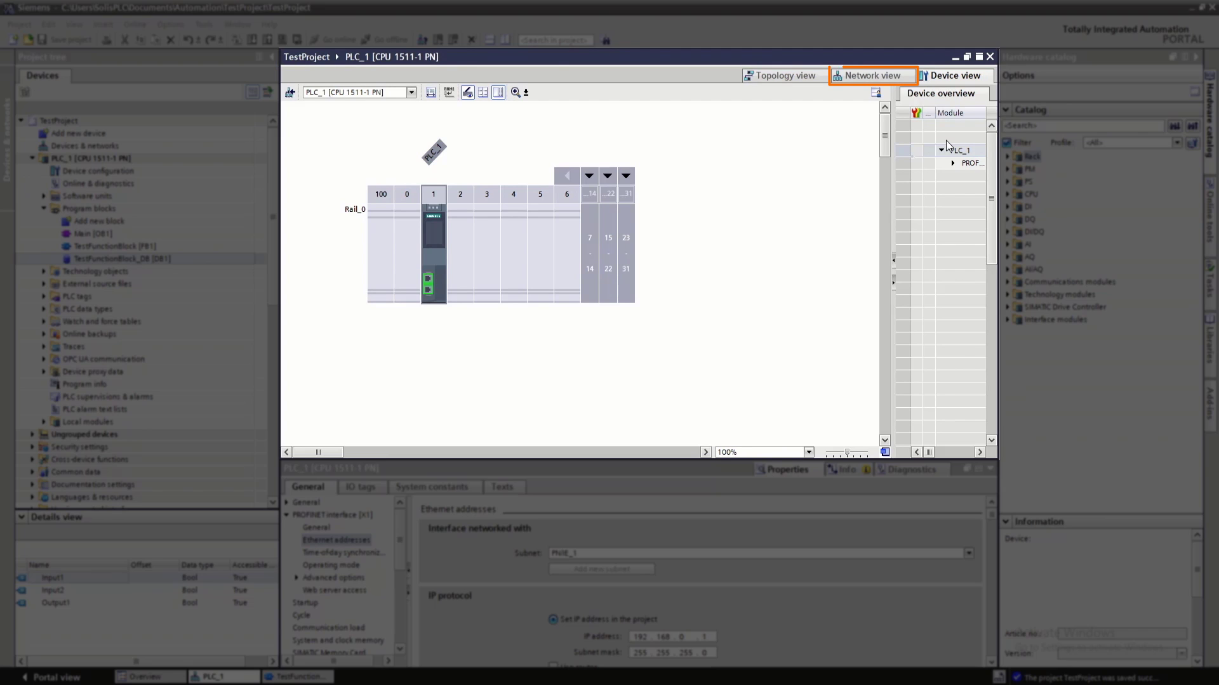
pyautogui.click(865, 75)
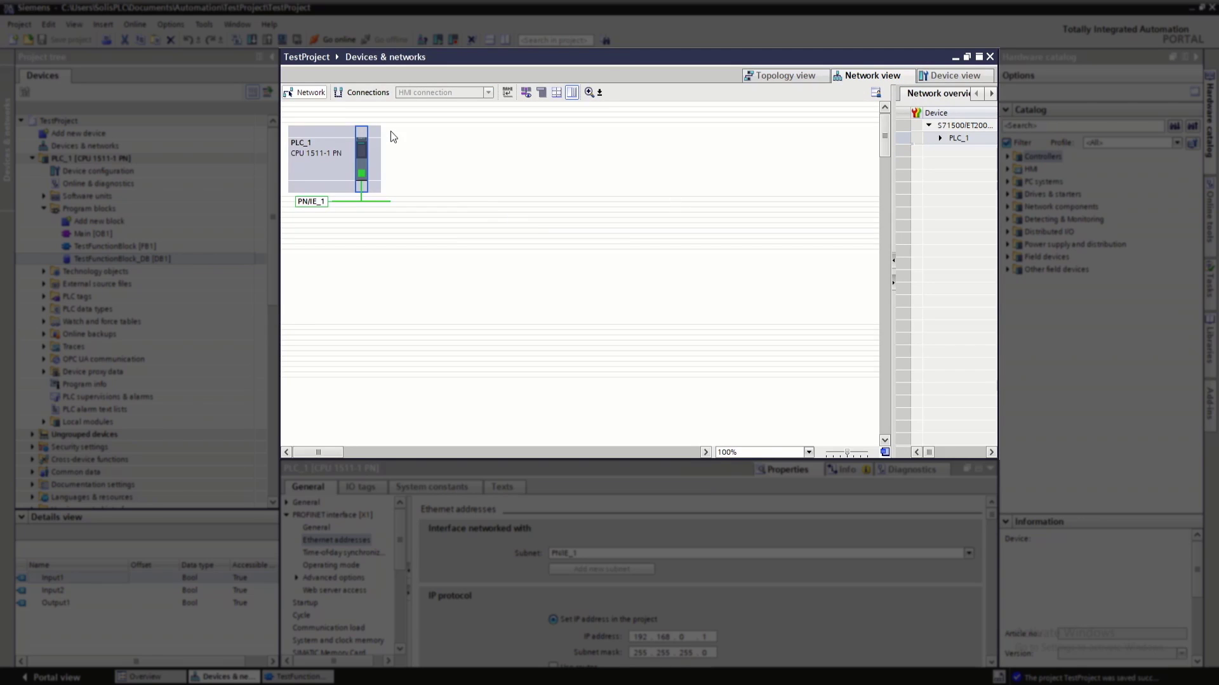
pyautogui.click(353, 202)
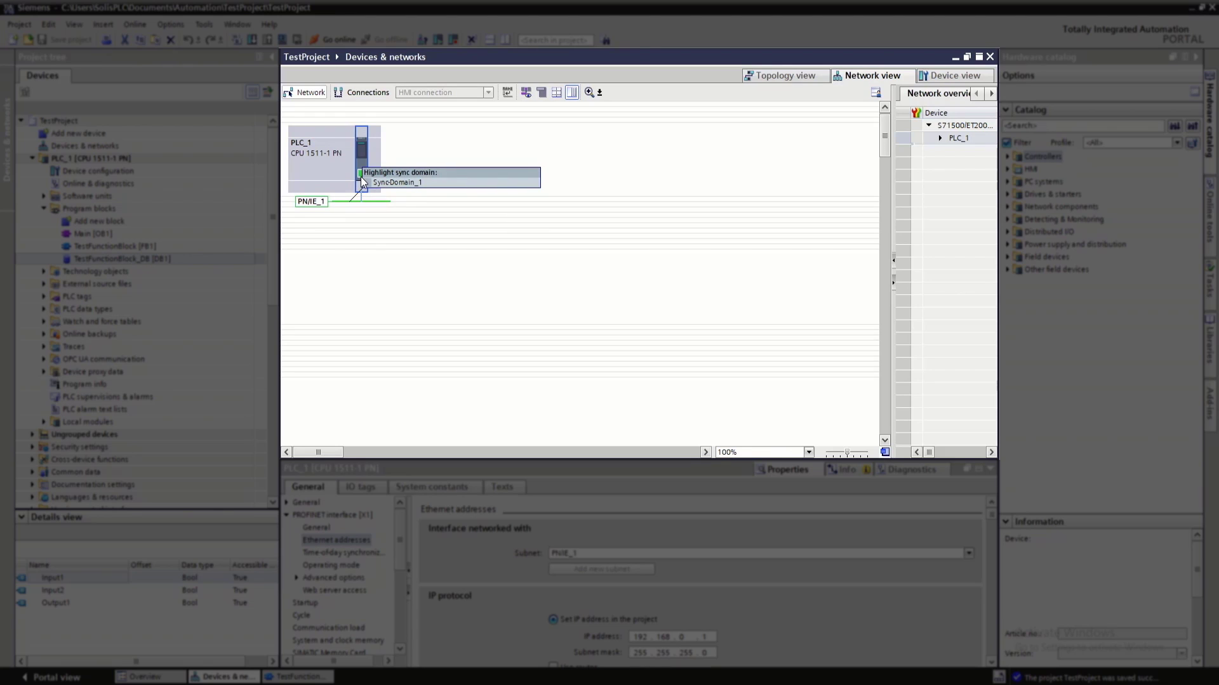
pyautogui.click(360, 177)
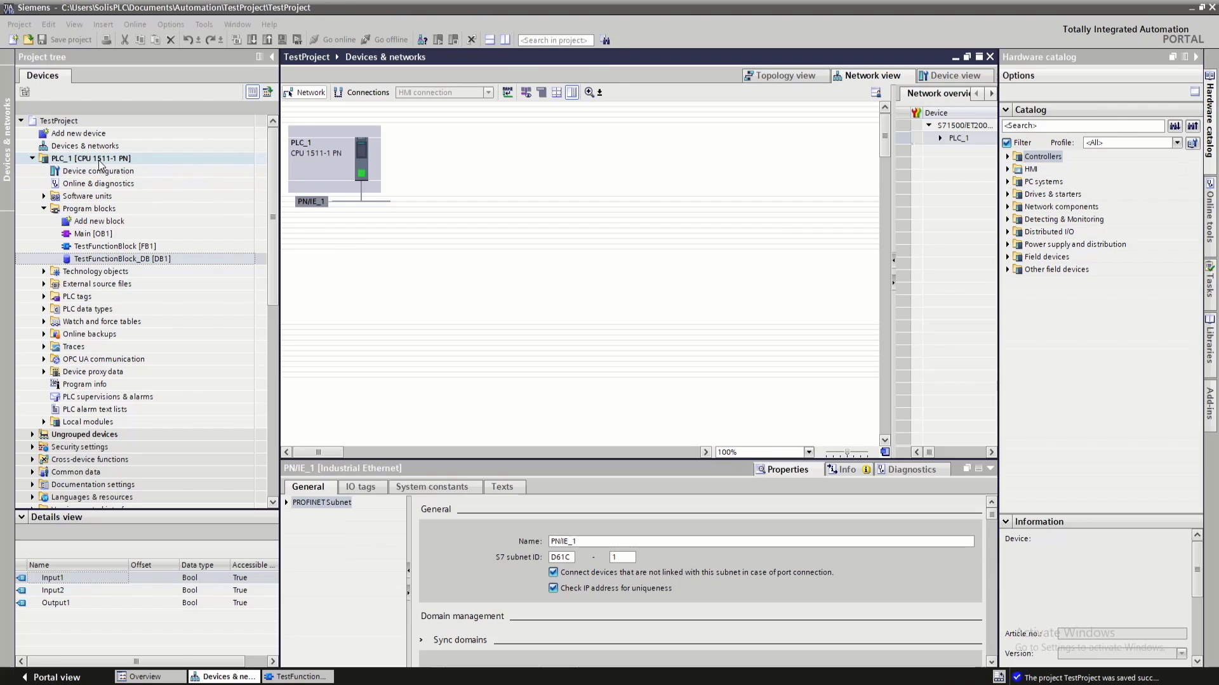
pyautogui.click(95, 160)
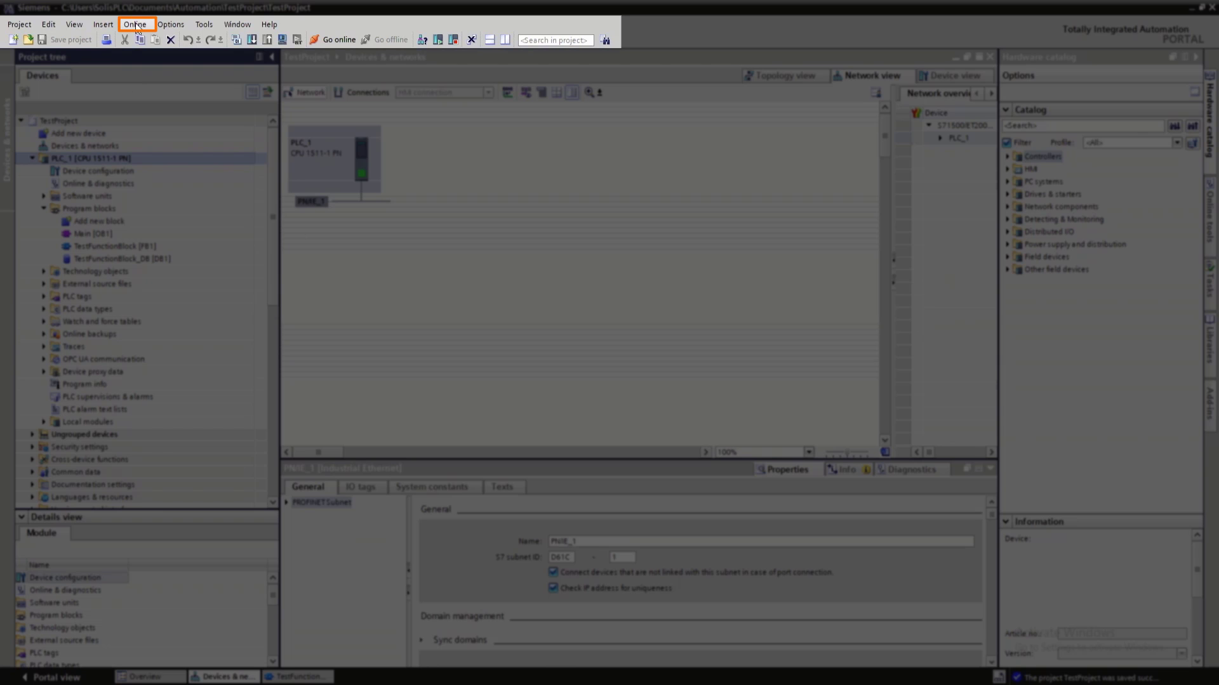
# Step: Start the PLC simulation from Online > Simulation, enabling simulation support and accepting the interface warning
pyautogui.click(134, 28)
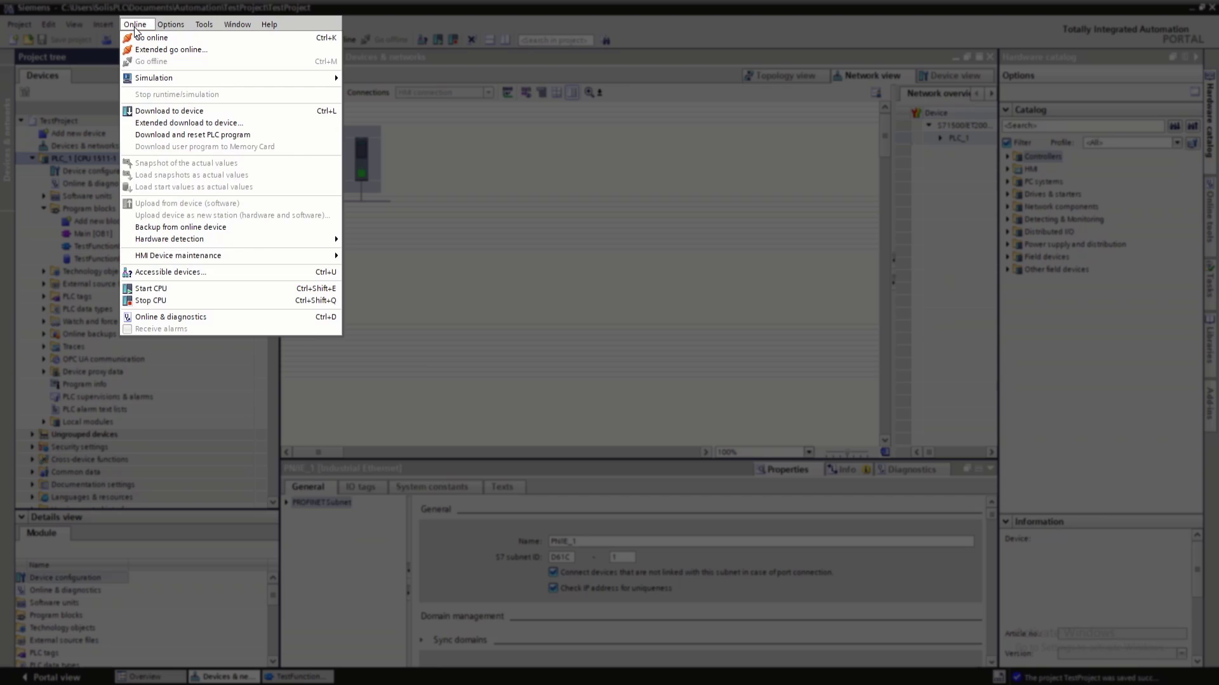
pyautogui.moveTo(170, 77)
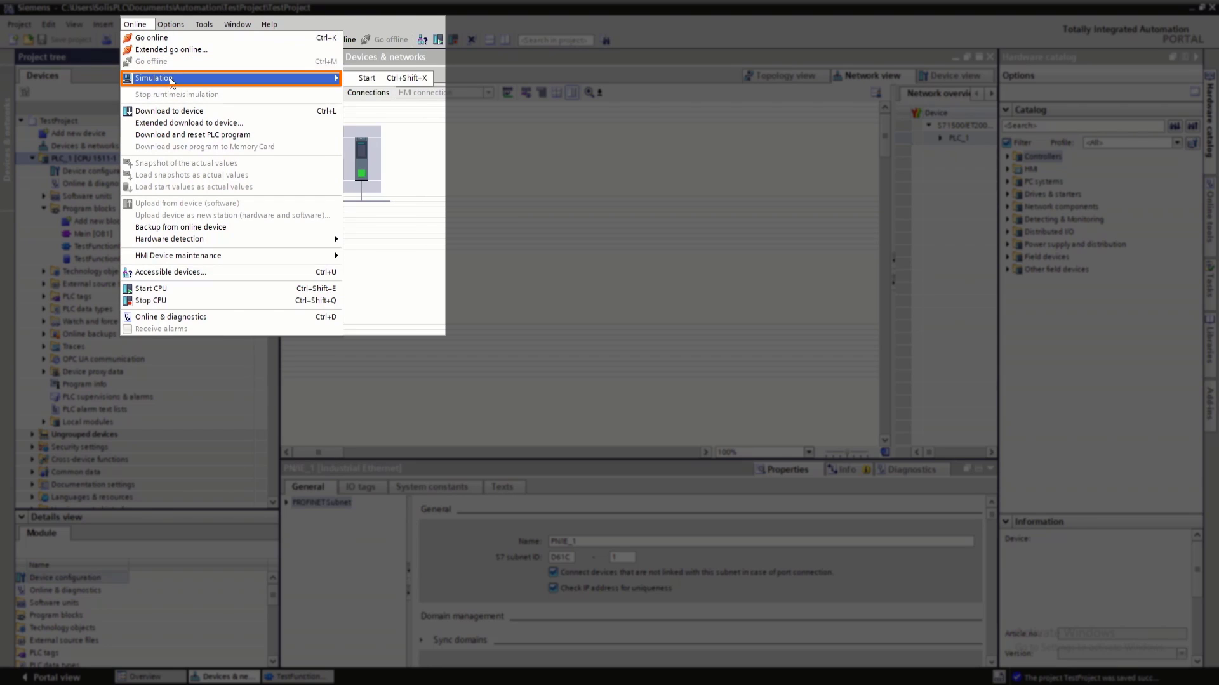
pyautogui.click(367, 77)
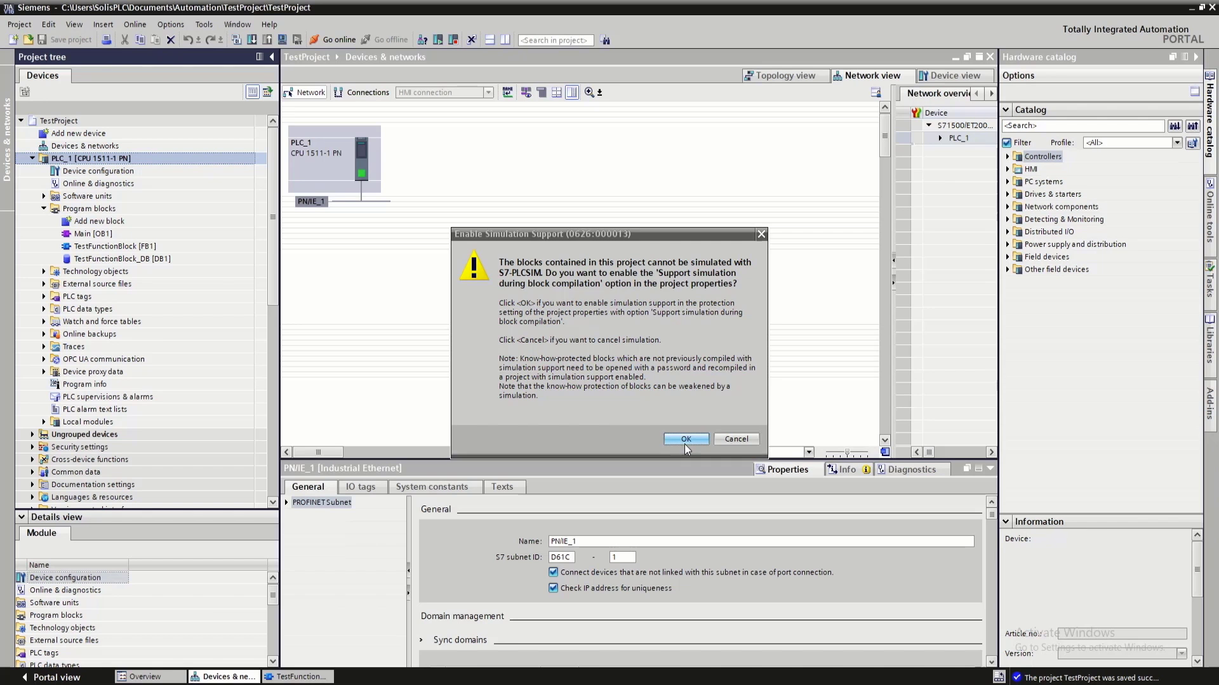
pyautogui.click(684, 444)
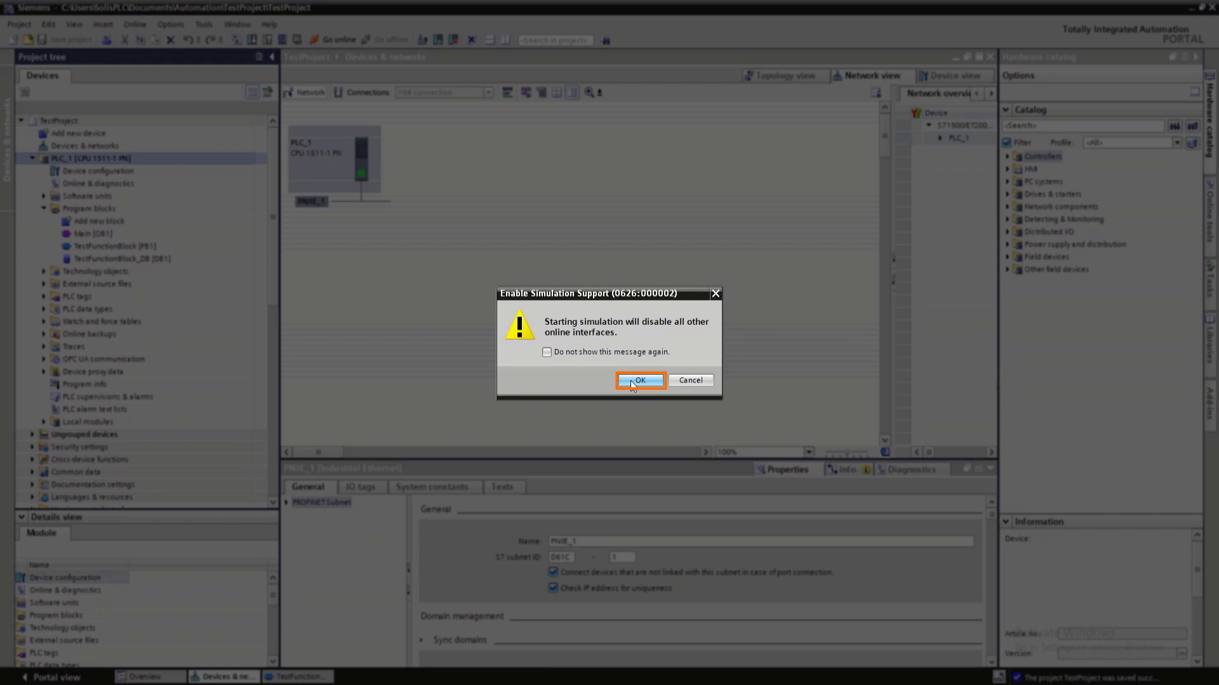
pyautogui.click(631, 381)
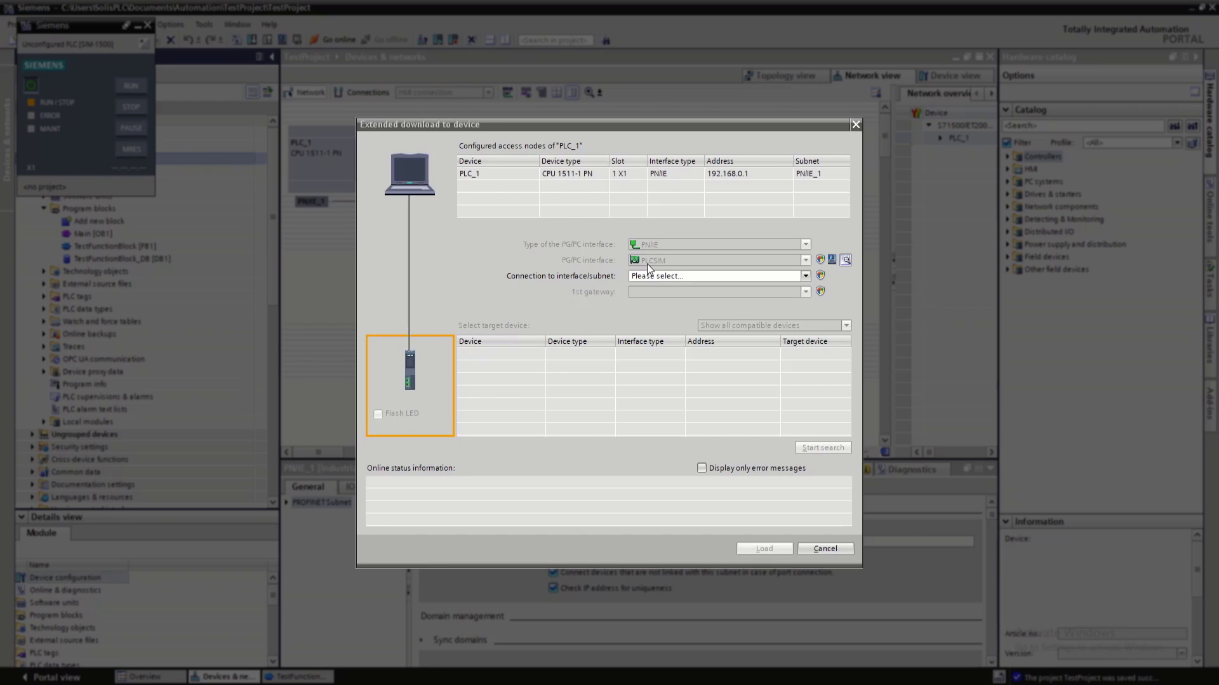
# Step: Search via a direct connection at slot '1 X1', load to the found CPU, and save the path as default
pyautogui.click(708, 277)
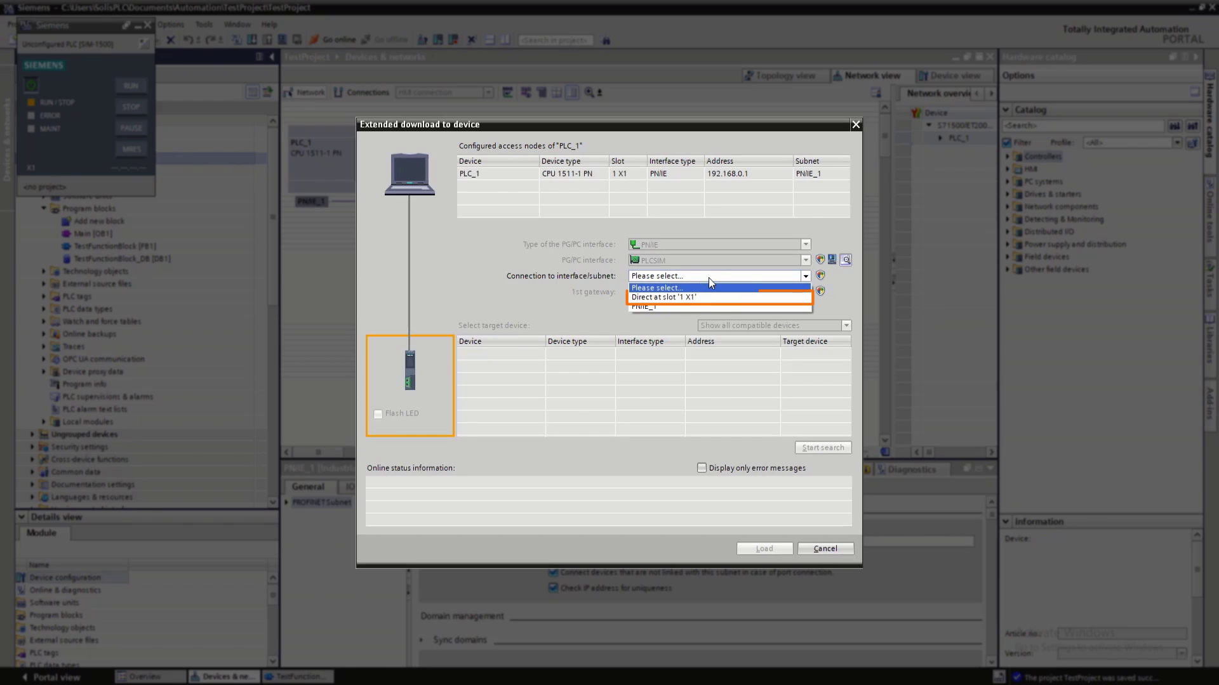
pyautogui.click(696, 298)
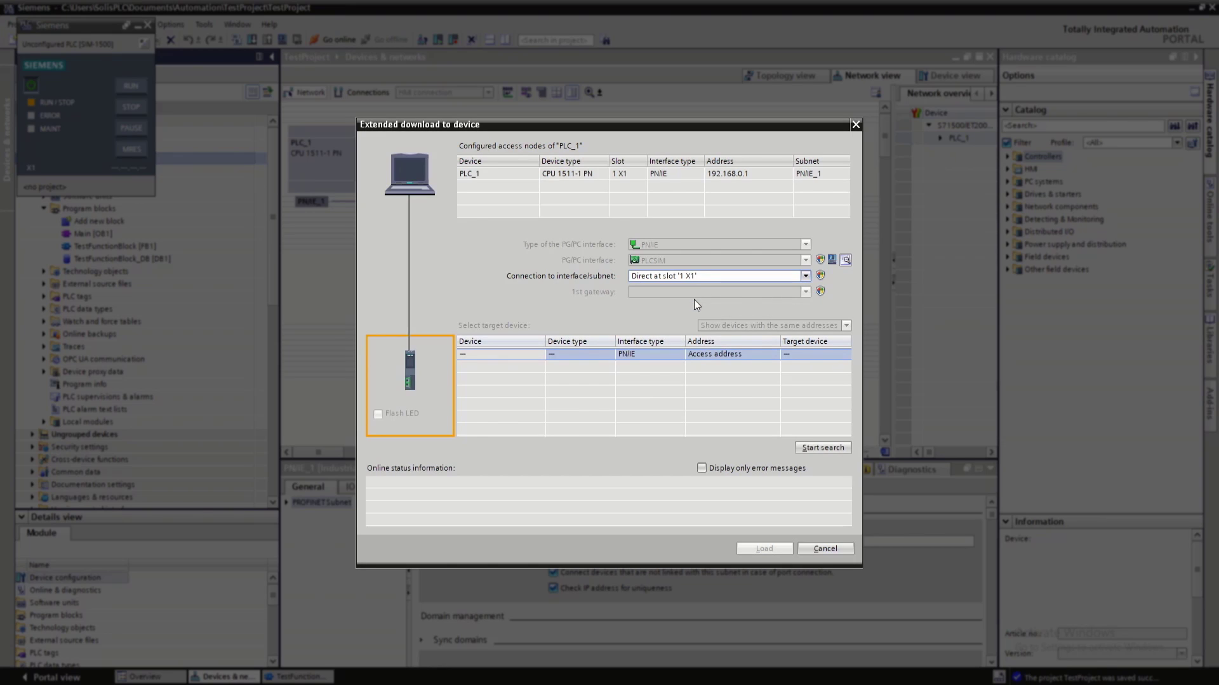
pyautogui.click(824, 449)
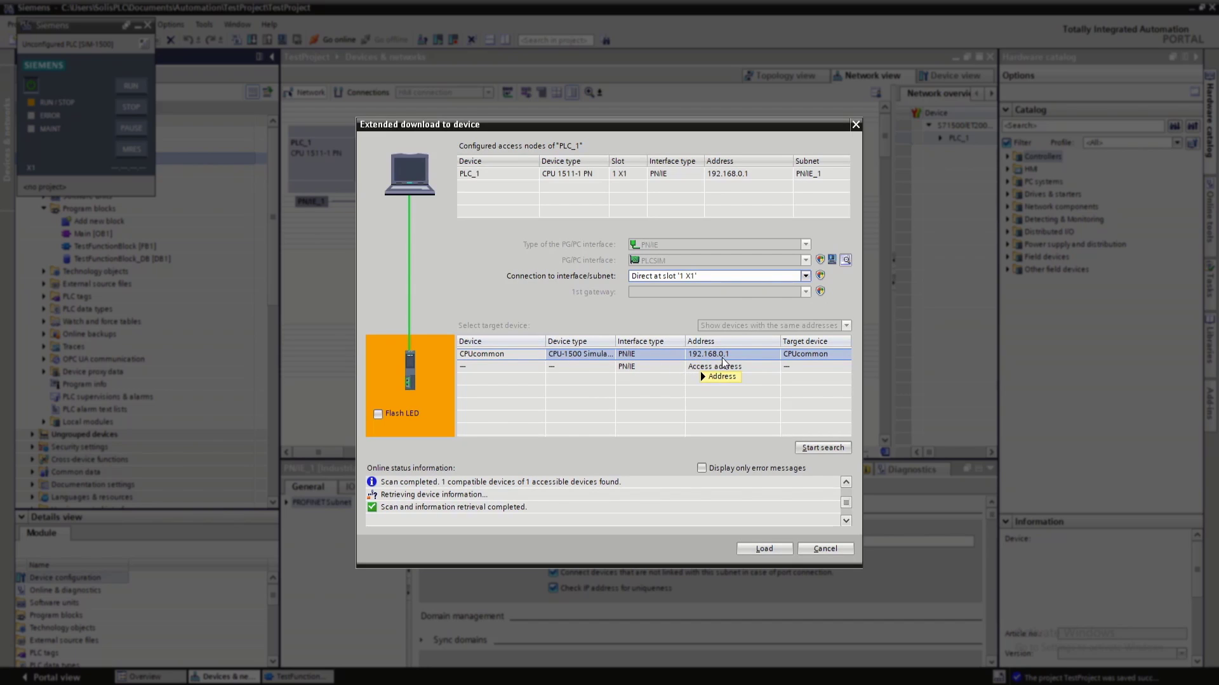
pyautogui.click(755, 550)
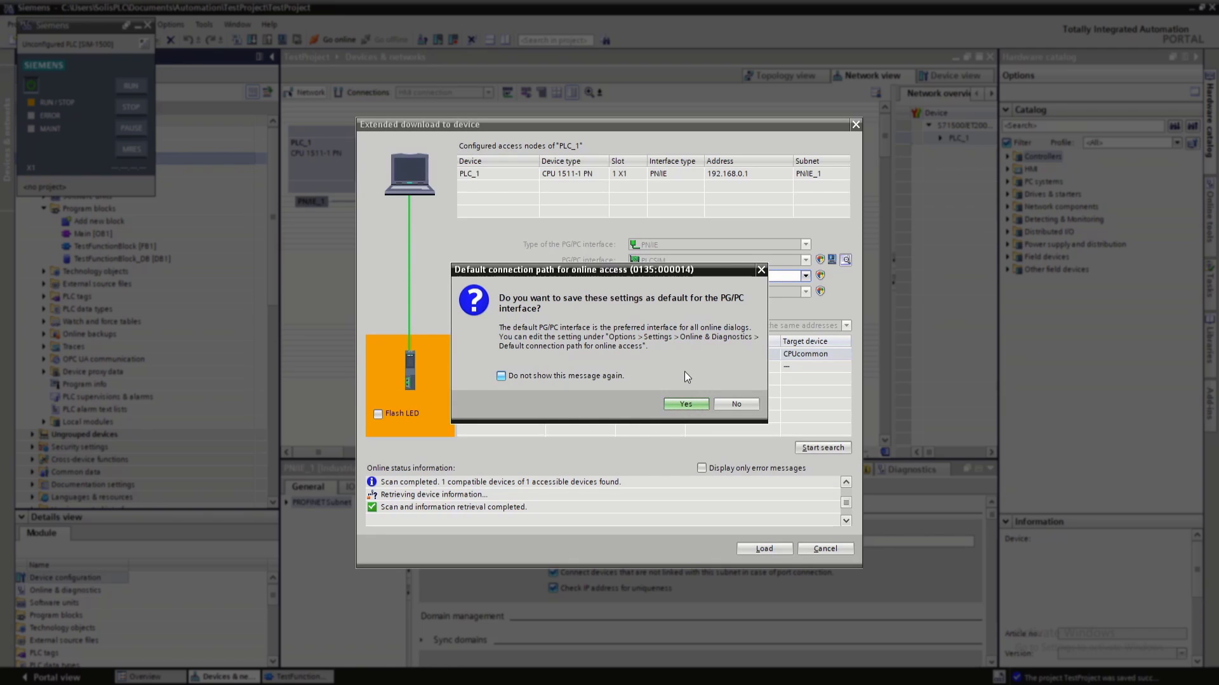
pyautogui.moveTo(695, 271); pyautogui.dragTo(686, 326)
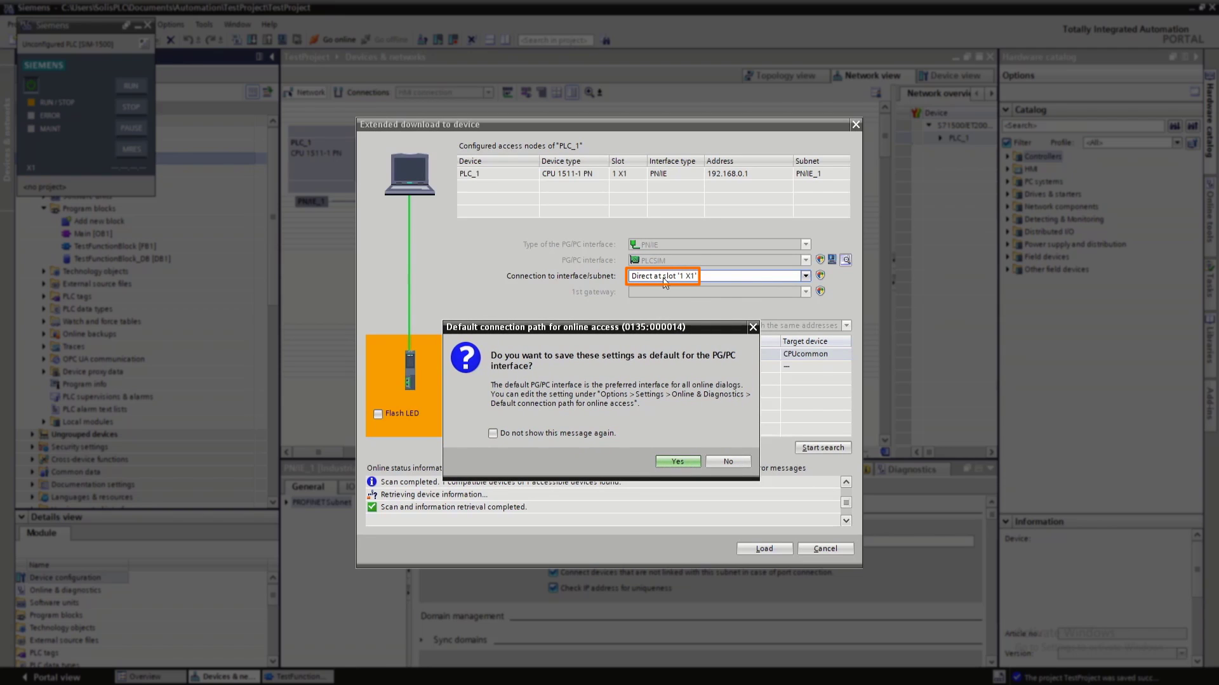
pyautogui.click(669, 464)
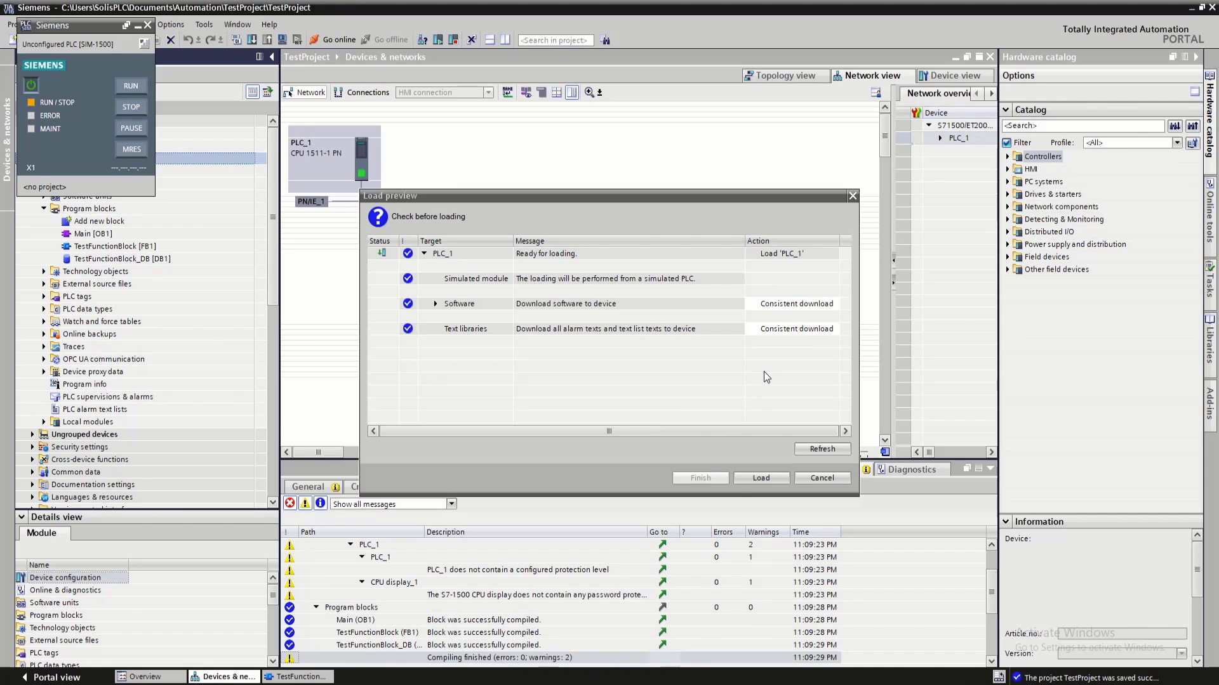
# Step: Load the program into the simulated PLC_1 with the after-load action set to Start module
pyautogui.click(747, 480)
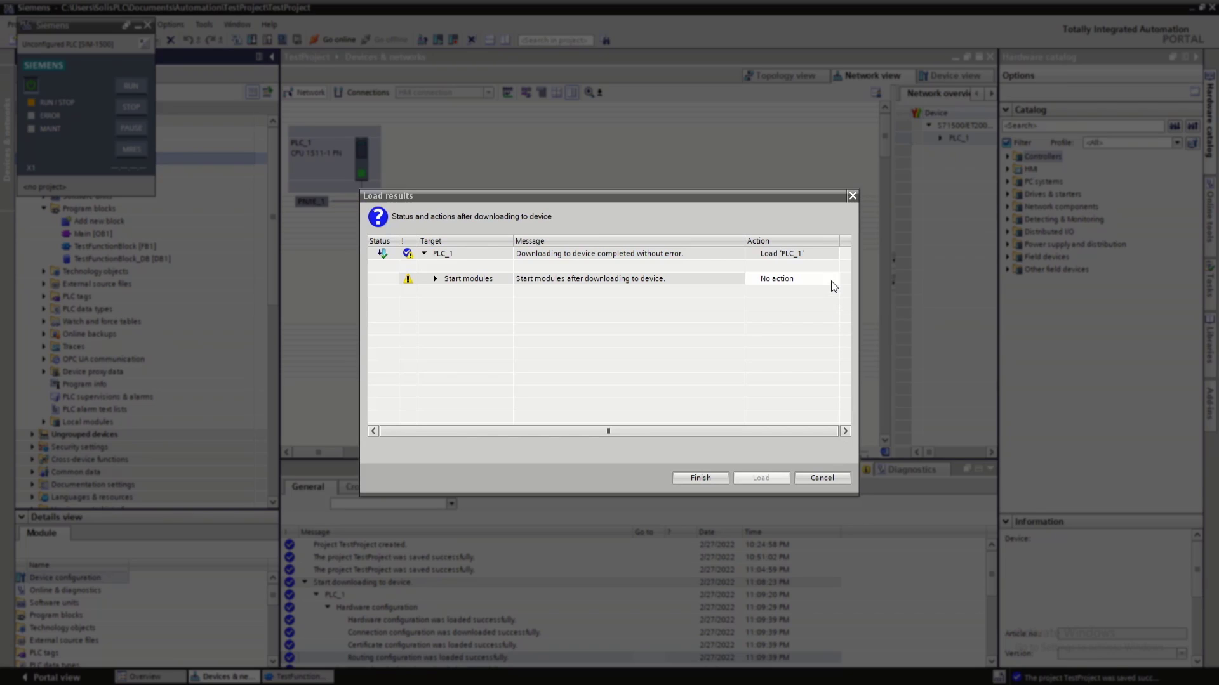
pyautogui.click(833, 283)
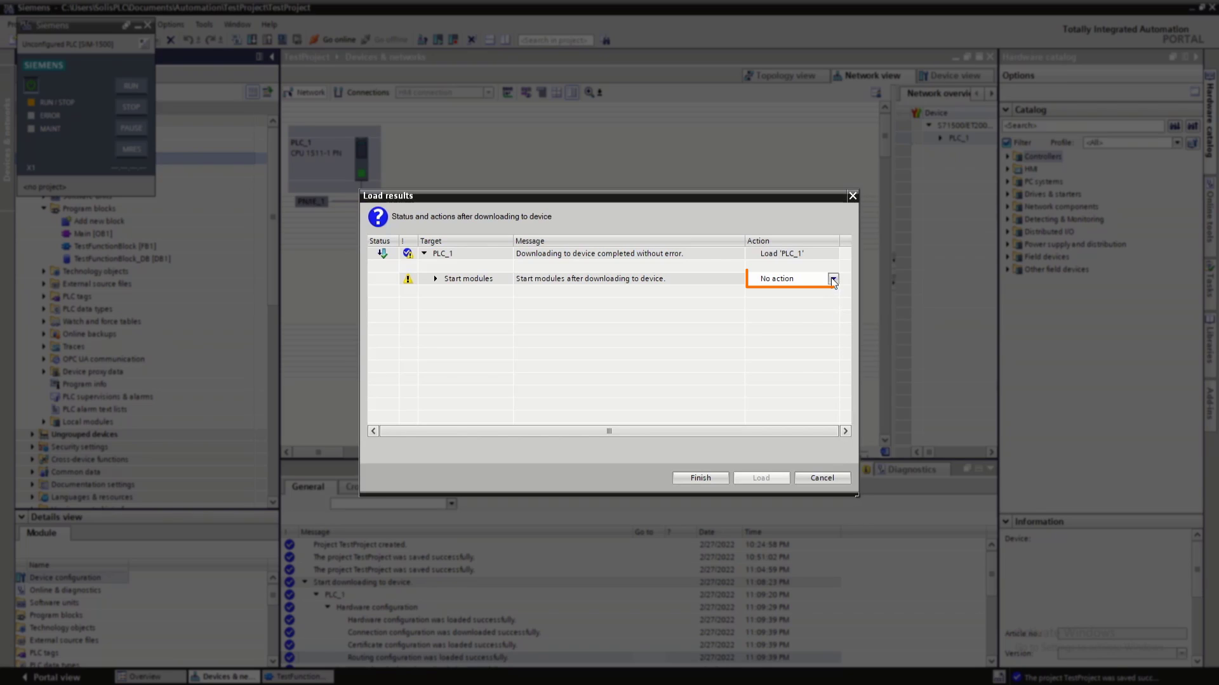
pyautogui.click(834, 280)
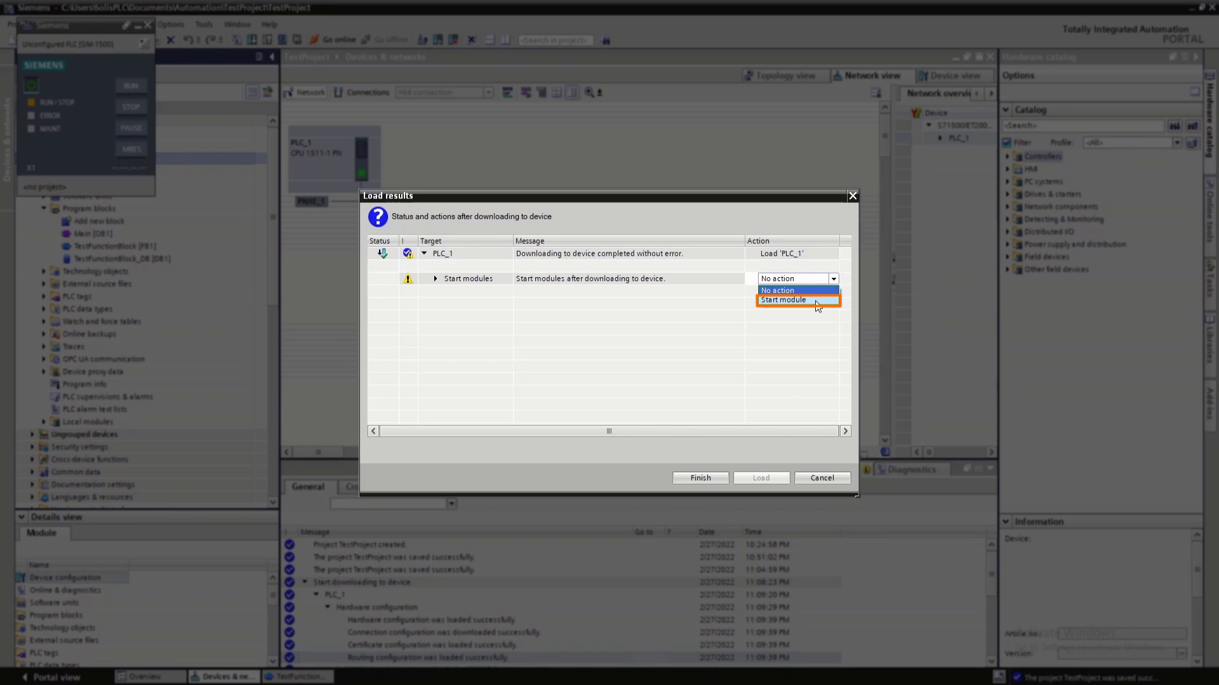
pyautogui.click(816, 301)
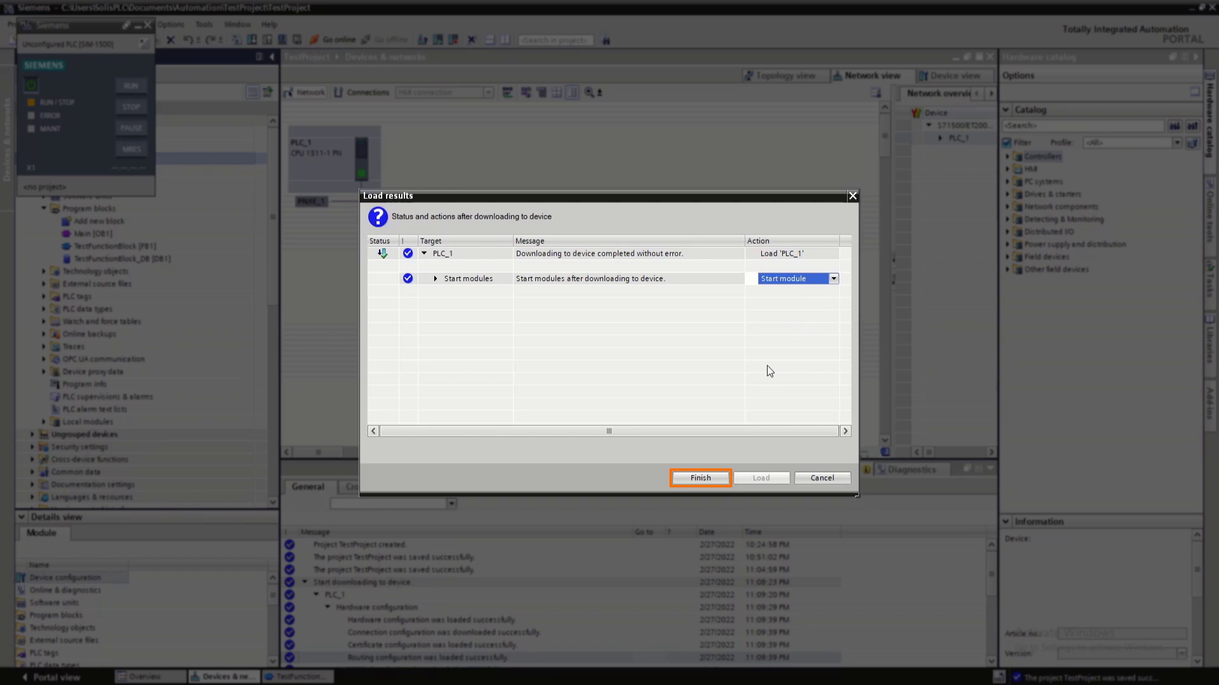
pyautogui.click(701, 479)
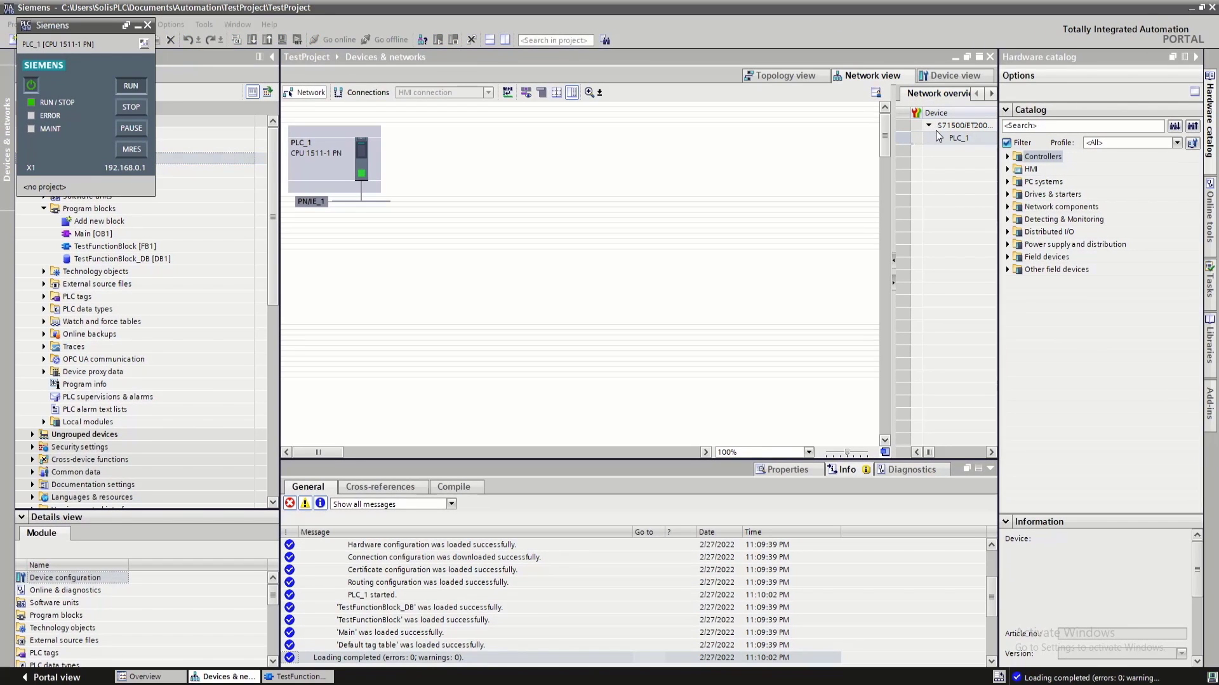
# Step: Monitor all values of TestFunctionBlock_DB [DB1] online, then open Main [OB1]
pyautogui.doubleClick(109, 260)
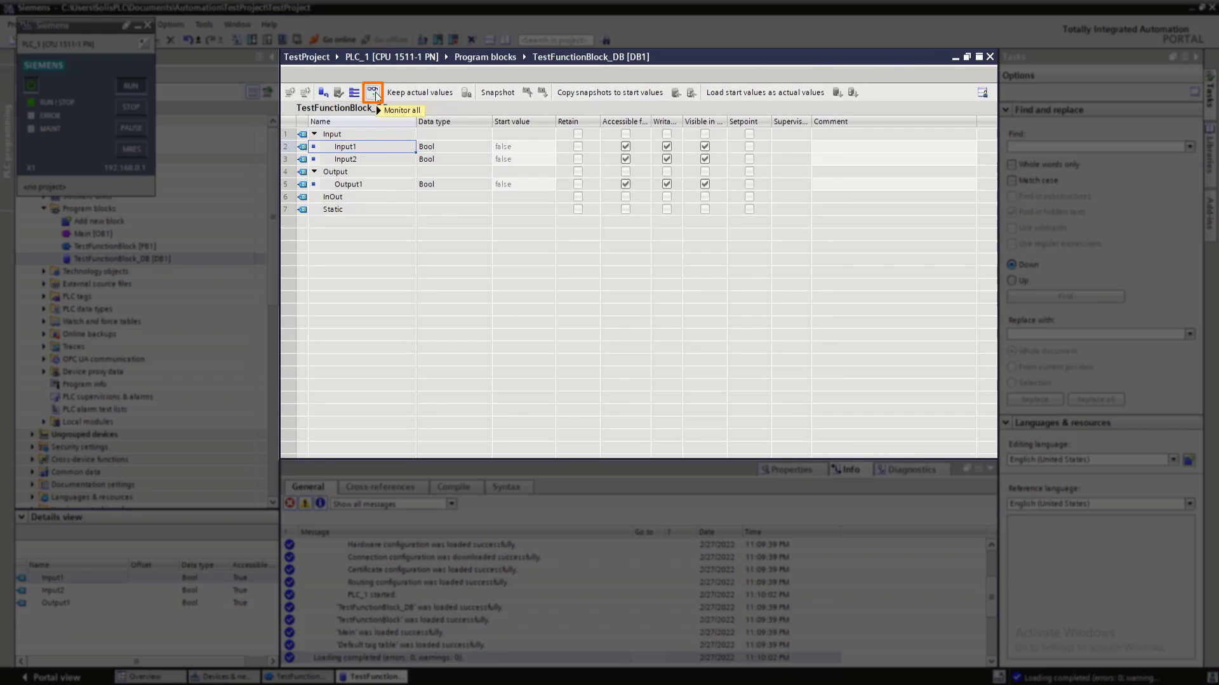
pyautogui.click(374, 93)
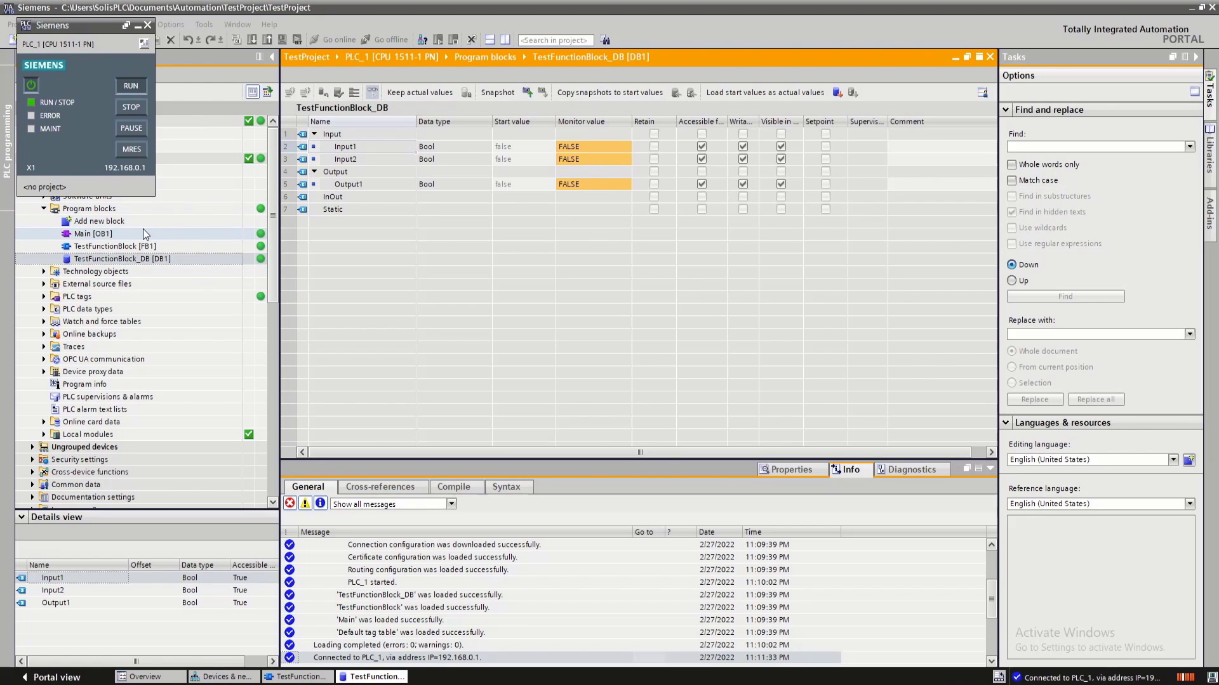
pyautogui.doubleClick(145, 235)
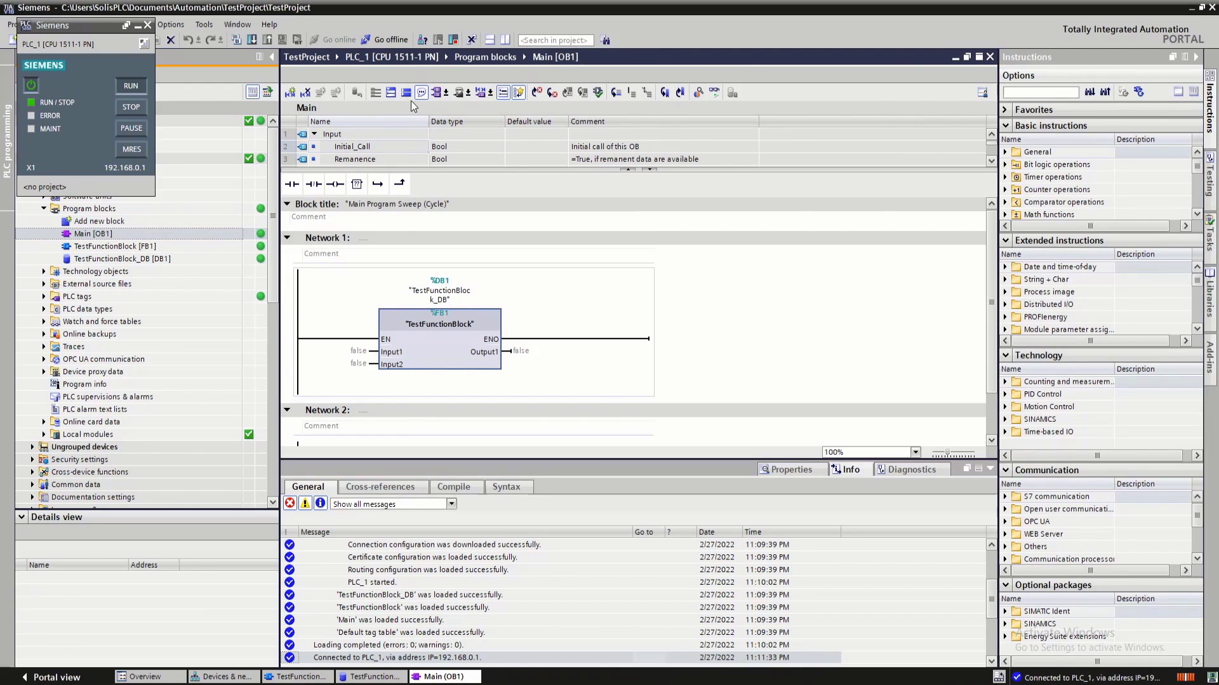
# Step: Turn on online monitoring in the Main [OB1] editor to show the TestFunctionBlock call's live values
pyautogui.click(715, 92)
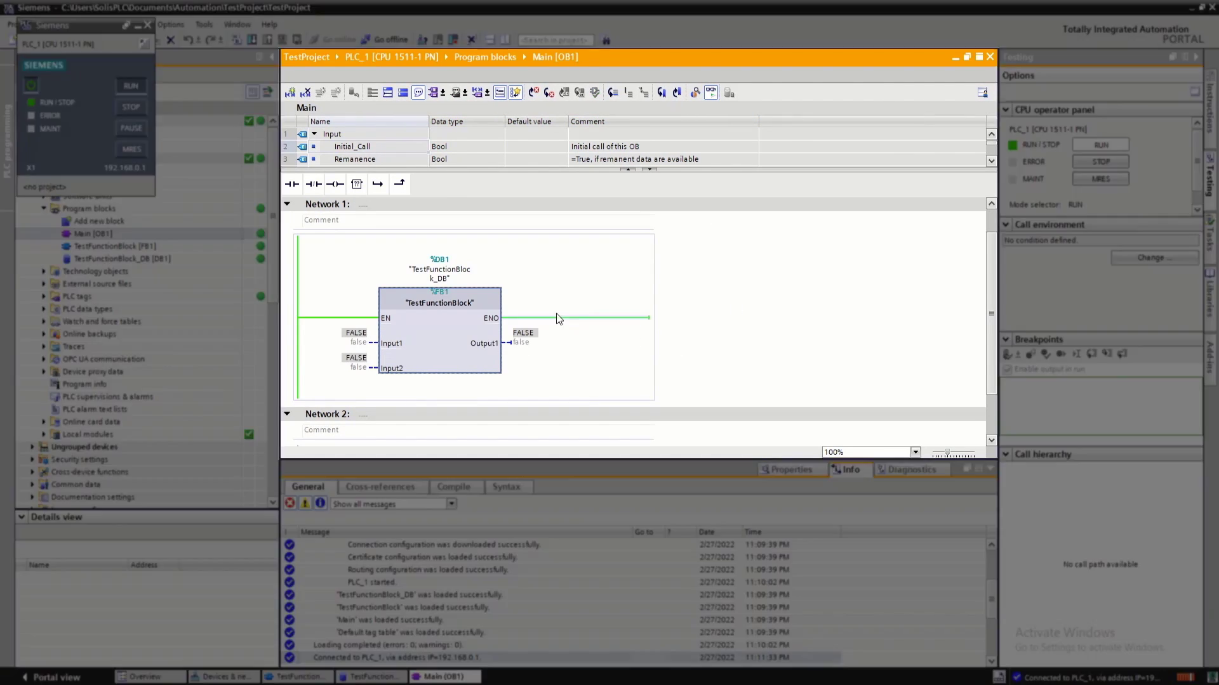